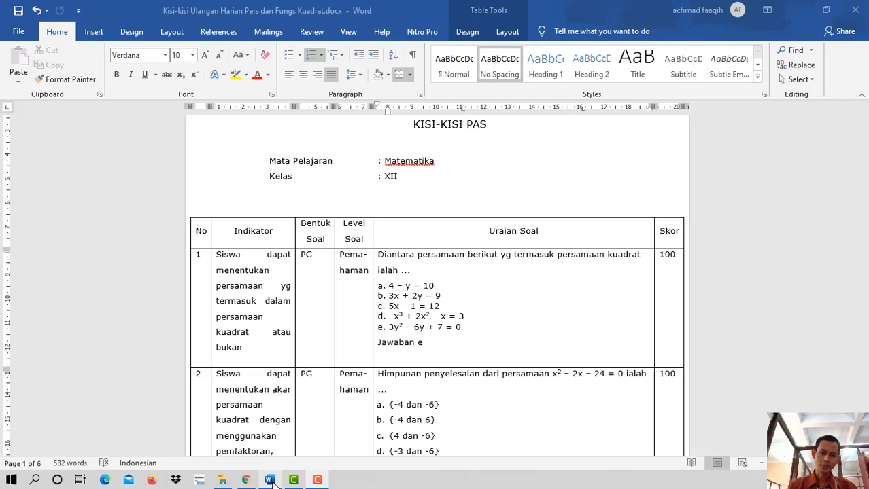
# - Switch to the Word document and review the first question in the Kisi-Kisi PAS table
pyautogui.click(270, 480)
pyautogui.moveTo(863, 136); pyautogui.dragTo(863, 132)
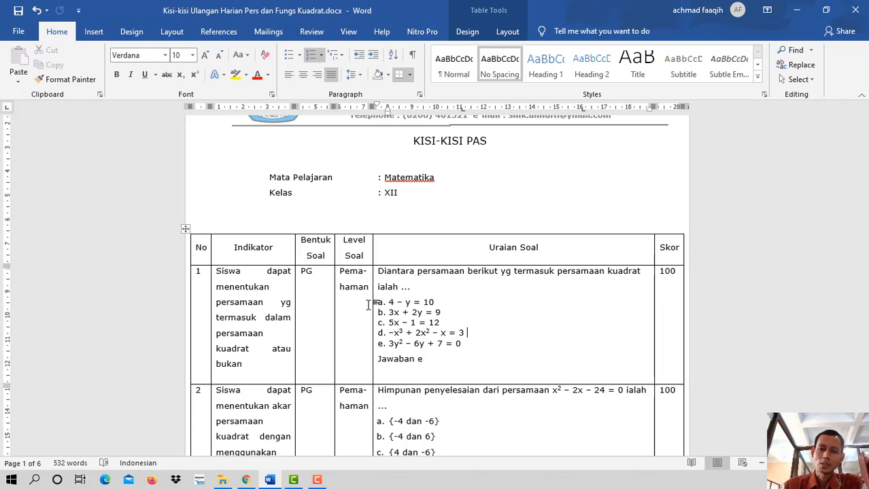
pyautogui.click(619, 288)
pyautogui.keyDown('shift'); pyautogui.click(518, 336); pyautogui.keyUp('shift')
pyautogui.click(454, 355)
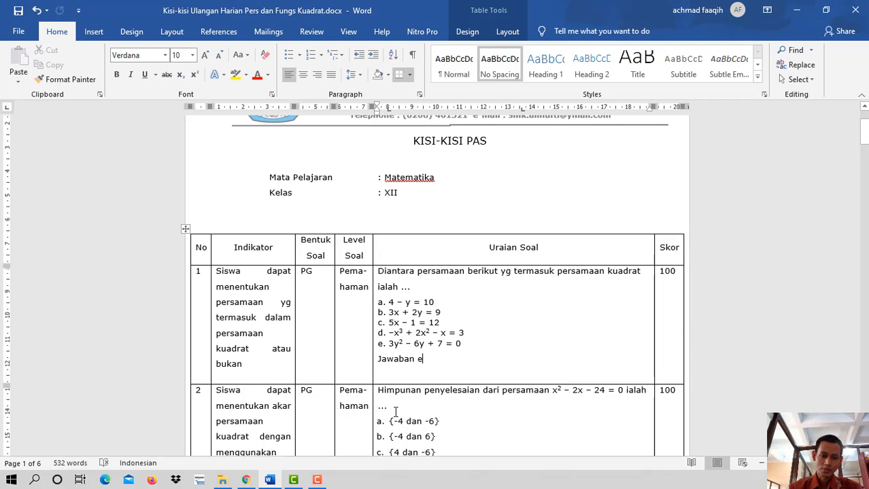
# - Switch to the school information system in Chrome and open the PTS / PAS page of the Penilaian section
pyautogui.click(246, 480)
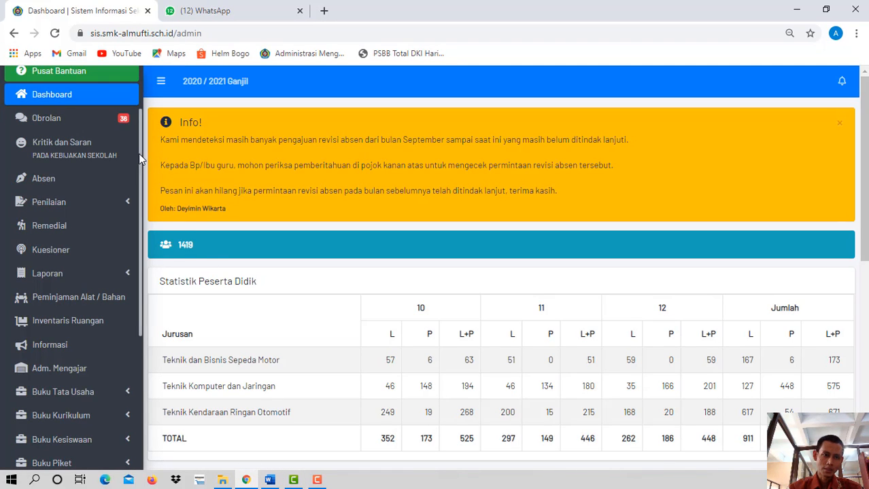
pyautogui.scroll(2, 140, 120)
pyautogui.scroll(-2, 140, 123)
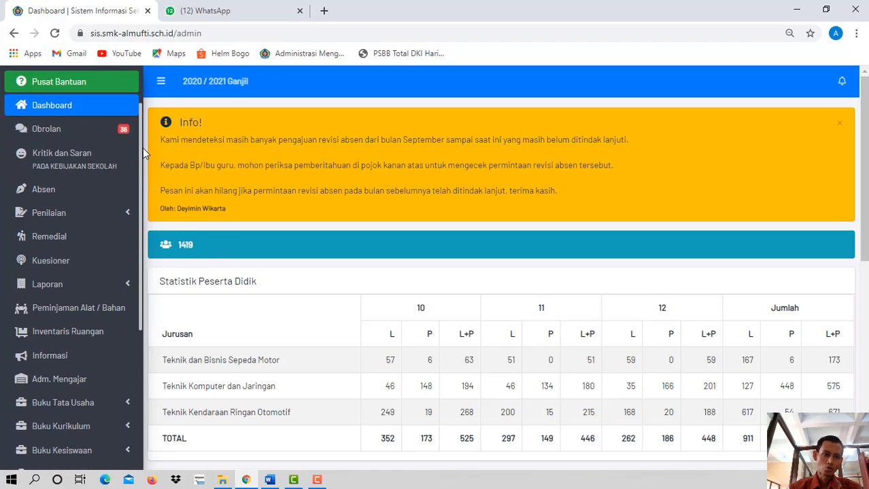
pyautogui.scroll(-1, 143, 148)
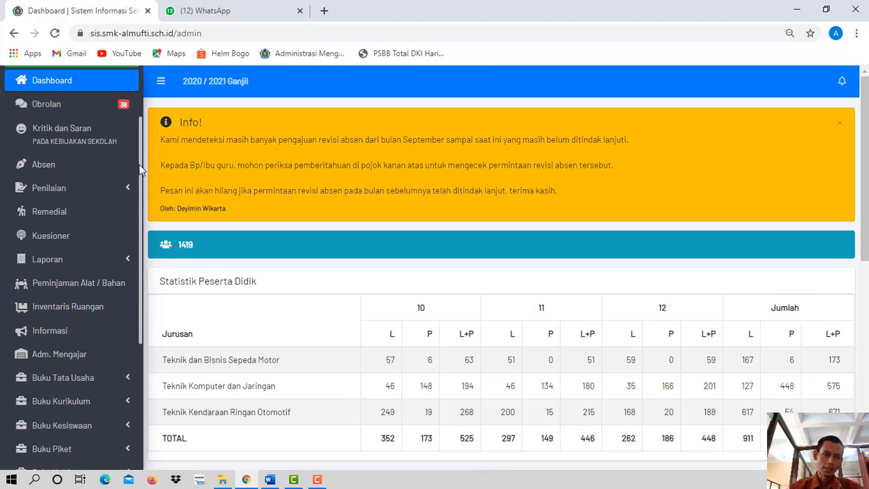
pyautogui.click(85, 189)
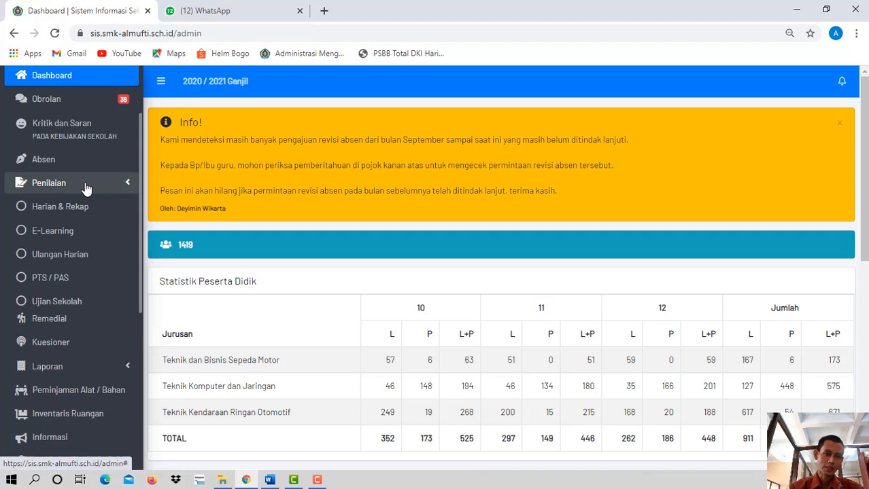
pyautogui.click(73, 286)
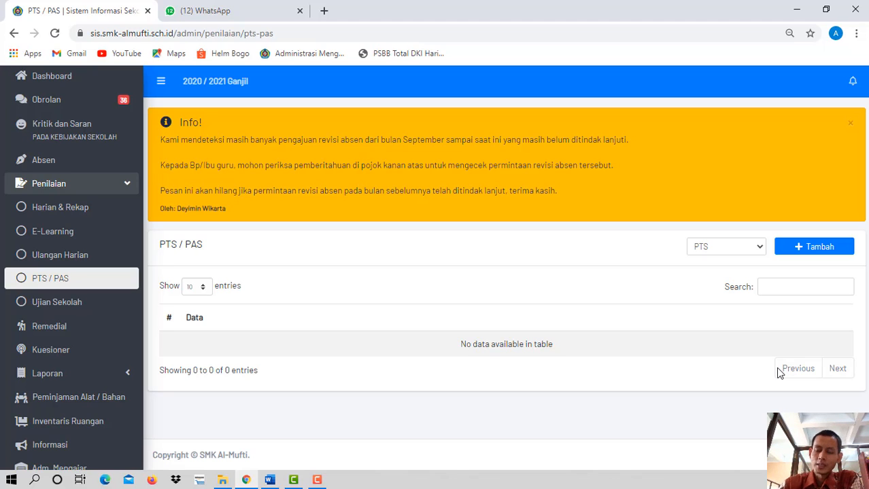
# - Filter the assessment list to PAS and start a new entry with Mapel/Tingkat set to Matematika - 12
pyautogui.click(759, 248)
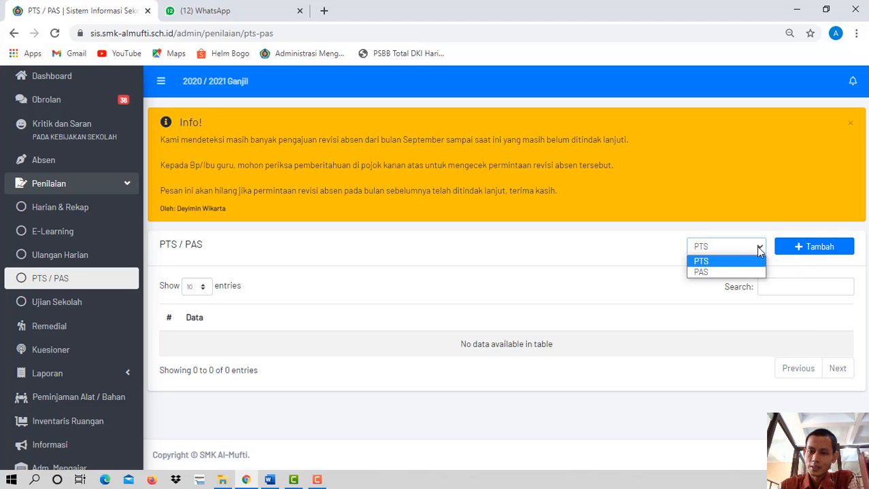
pyautogui.click(714, 273)
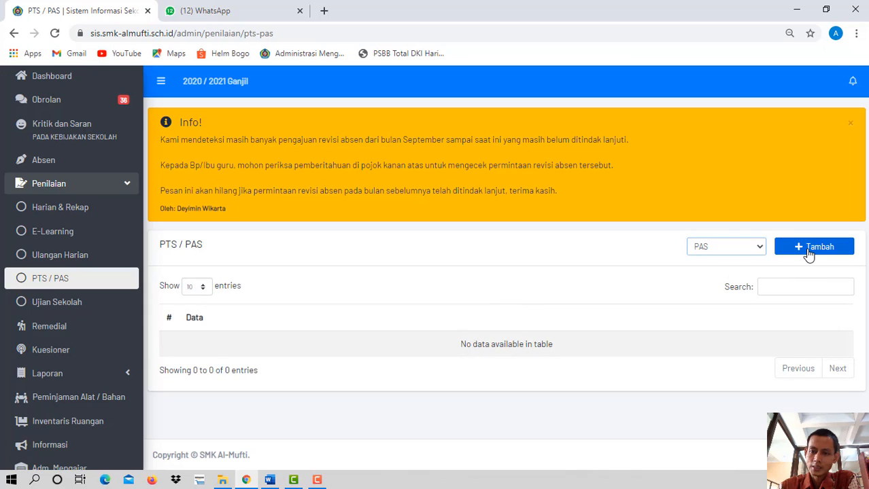
pyautogui.click(807, 255)
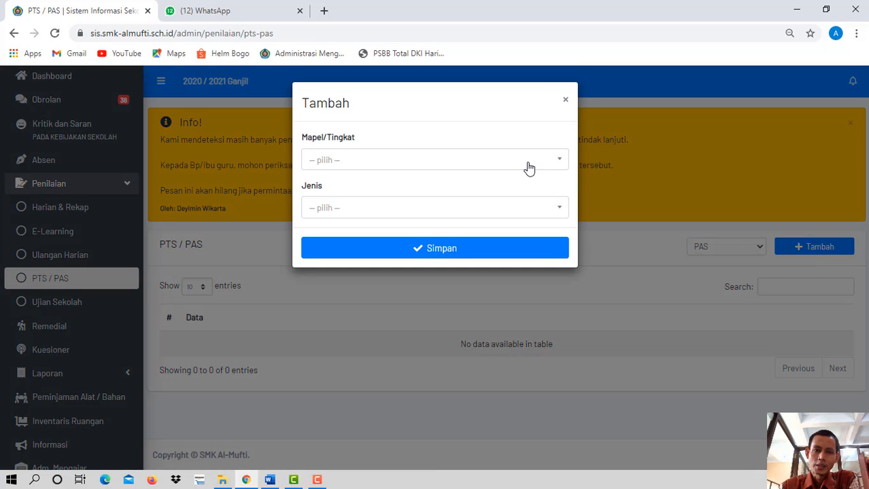
pyautogui.click(529, 168)
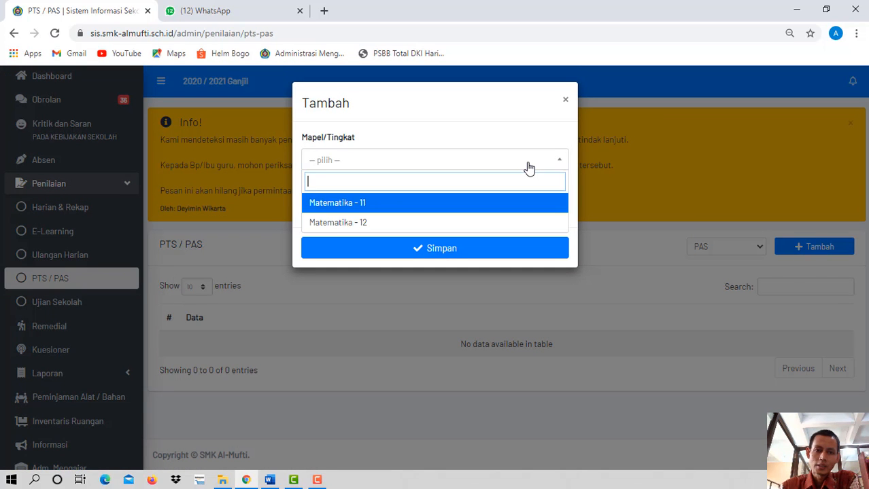
pyautogui.click(374, 224)
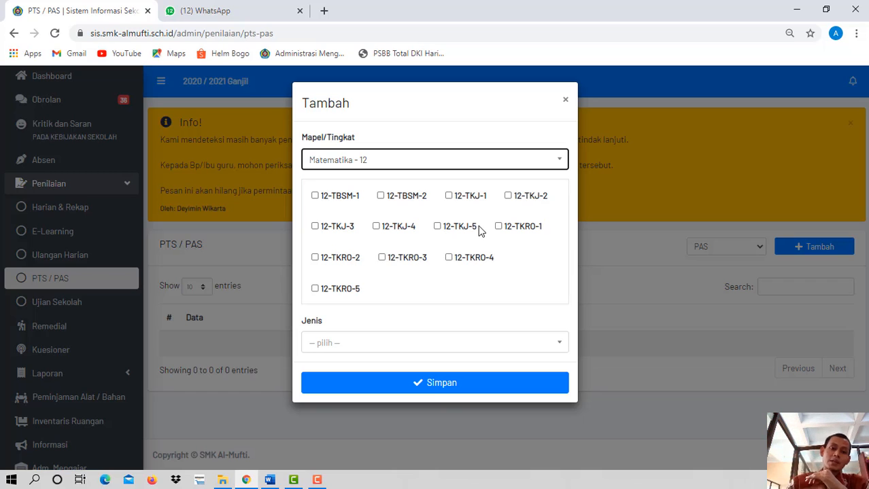
# - Include all twelve grade 12 classes in the new entry, from 12-TBSM-1 through 12-TKRO-5
pyautogui.click(329, 199)
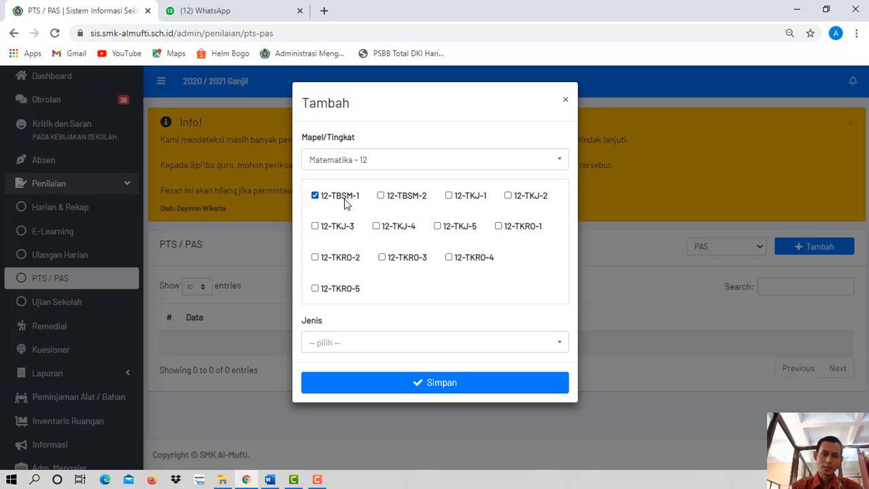
pyautogui.click(386, 204)
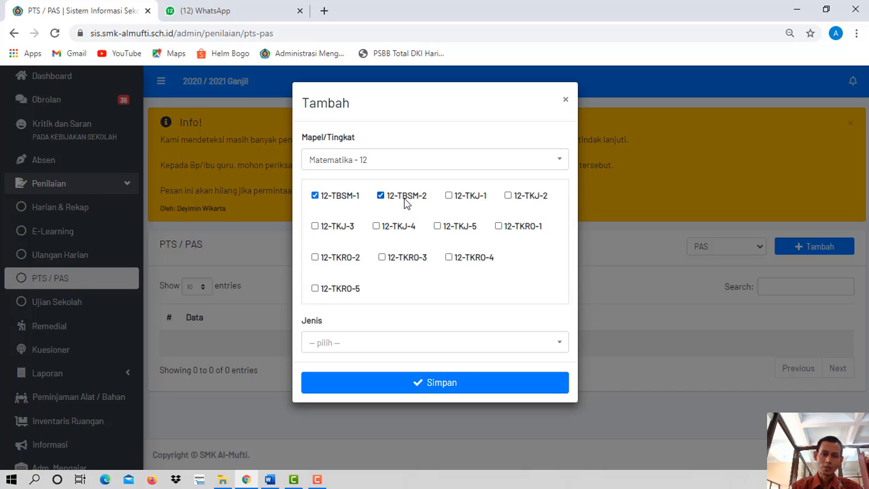
pyautogui.click(455, 200)
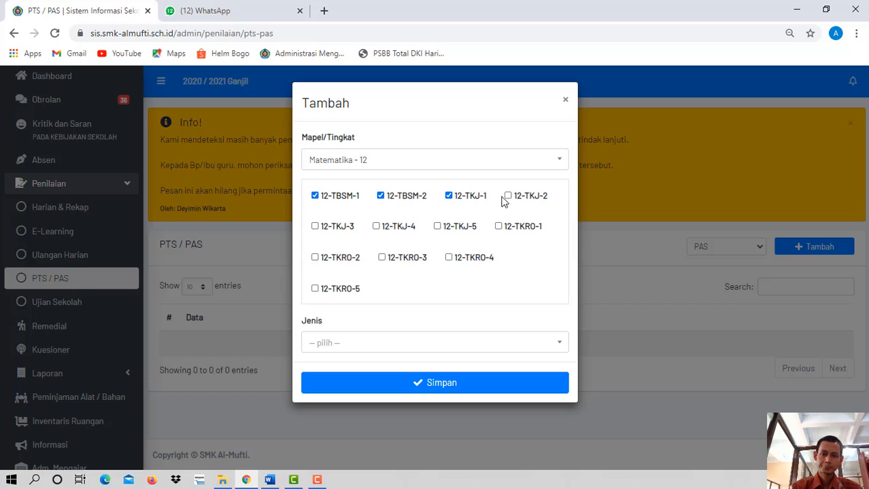
pyautogui.click(507, 200)
pyautogui.click(500, 226)
pyautogui.click(438, 226)
pyautogui.click(376, 226)
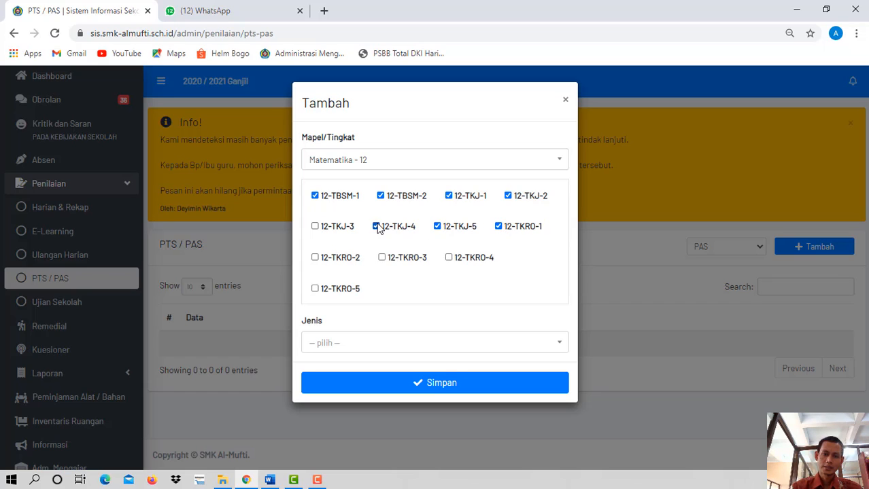
pyautogui.click(314, 227)
pyautogui.click(315, 257)
pyautogui.click(382, 257)
pyautogui.click(456, 260)
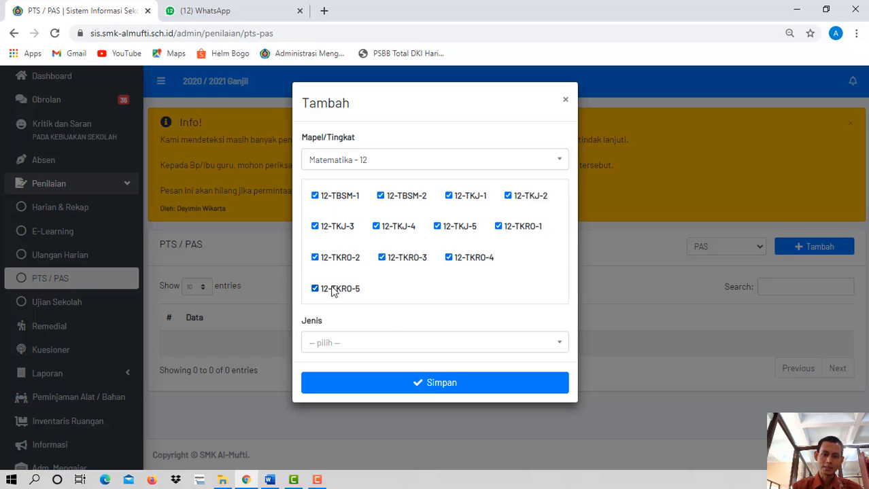
# - Set the entry's Jenis to PAS and save it
pyautogui.click(418, 344)
pyautogui.click(347, 406)
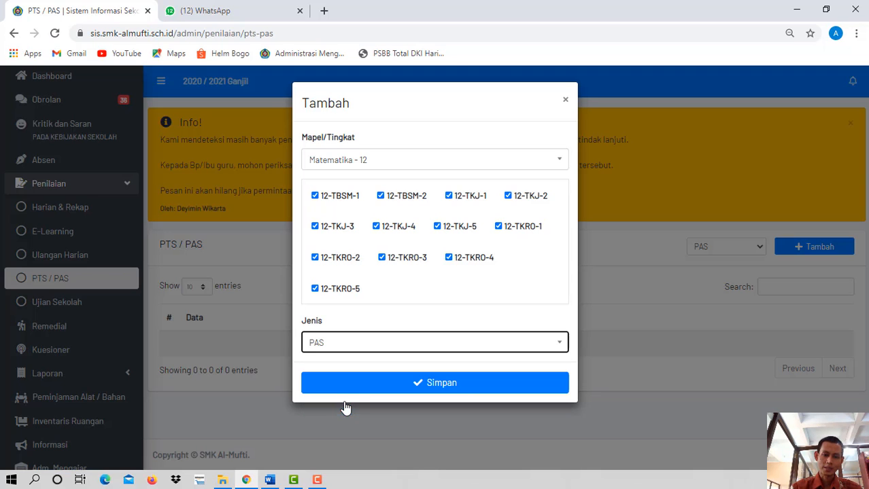
pyautogui.click(404, 386)
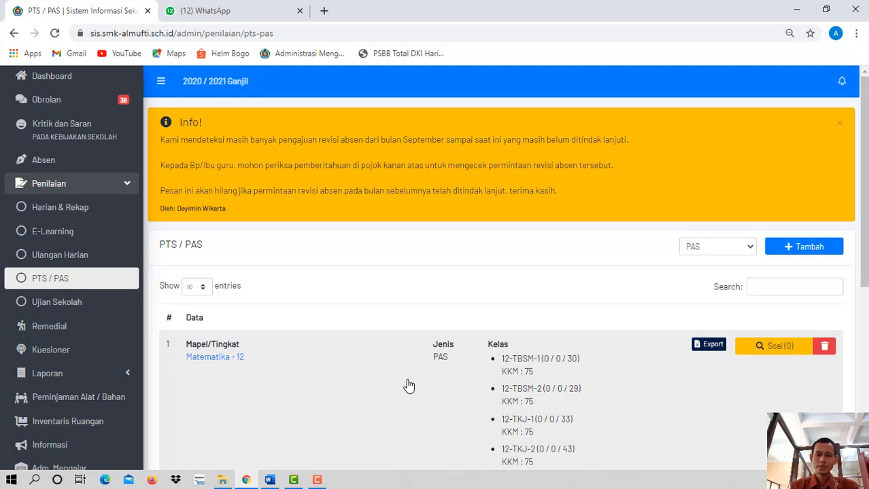
# - Open the question list of the Matematika - 12 PAS entry and start adding a new question
pyautogui.scroll(-5, 847, 411)
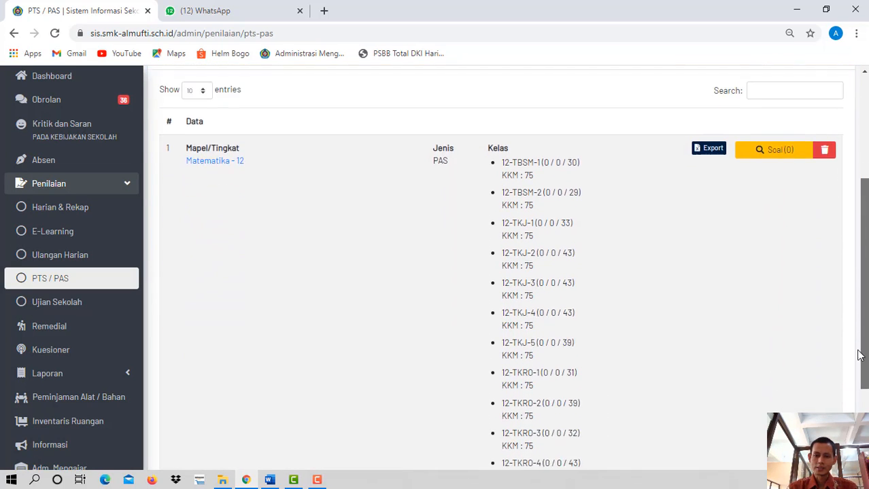
pyautogui.scroll(10, 845, 401)
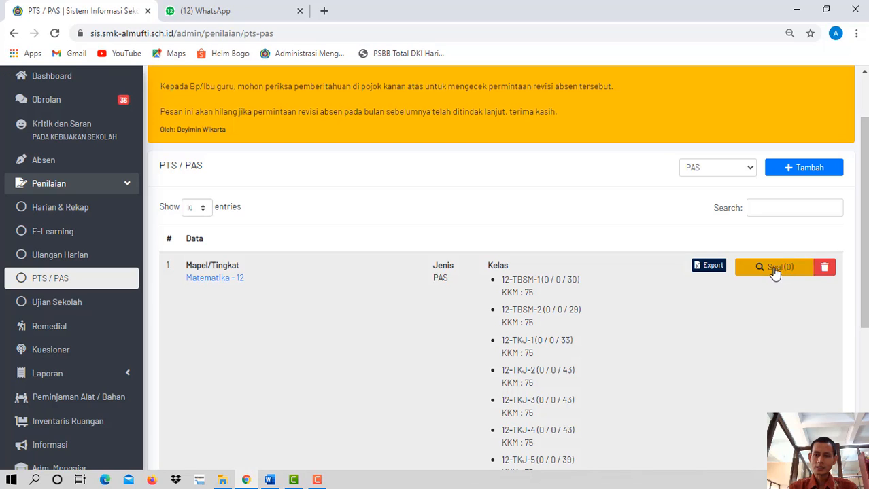
pyautogui.click(766, 268)
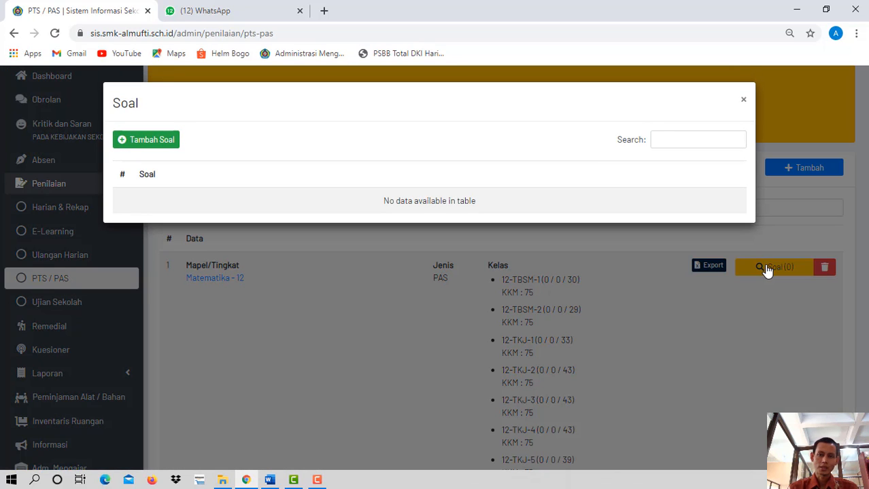
pyautogui.click(131, 147)
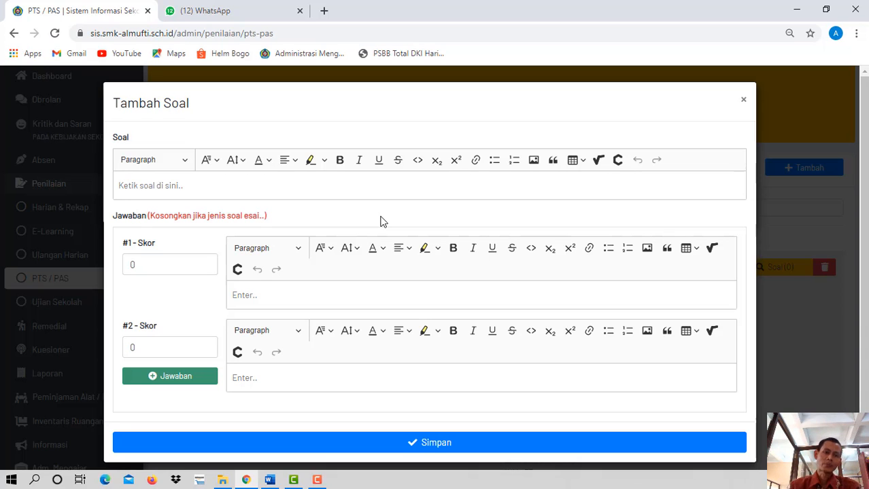
# - Copy the question text "Diantara persamaan berikut yg termasuk persamaan kuadrat ialah ..." from the Word document into the Soal field
pyautogui.click(219, 186)
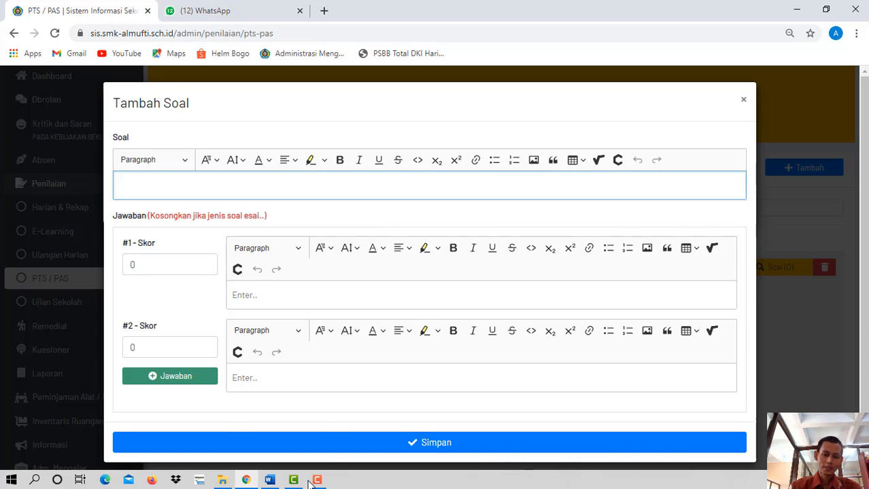
pyautogui.click(269, 480)
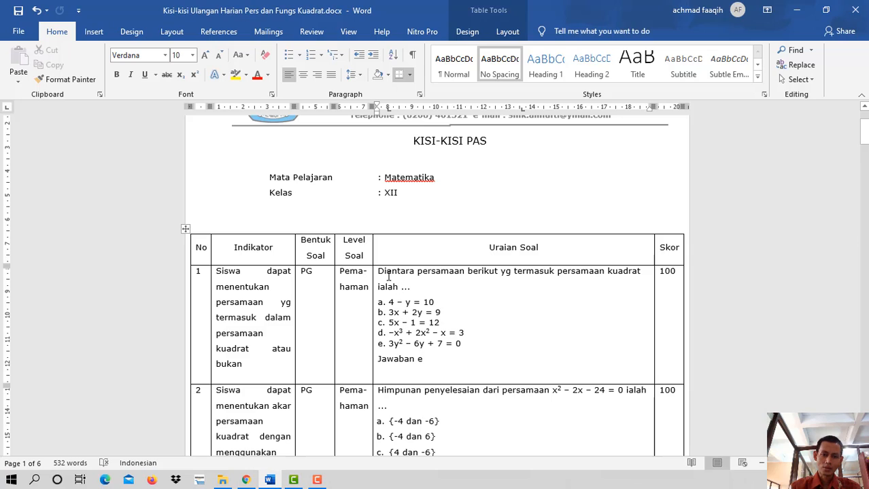
pyautogui.moveTo(379, 274); pyautogui.dragTo(417, 286)
pyautogui.hotkey('ctrl', 'c')
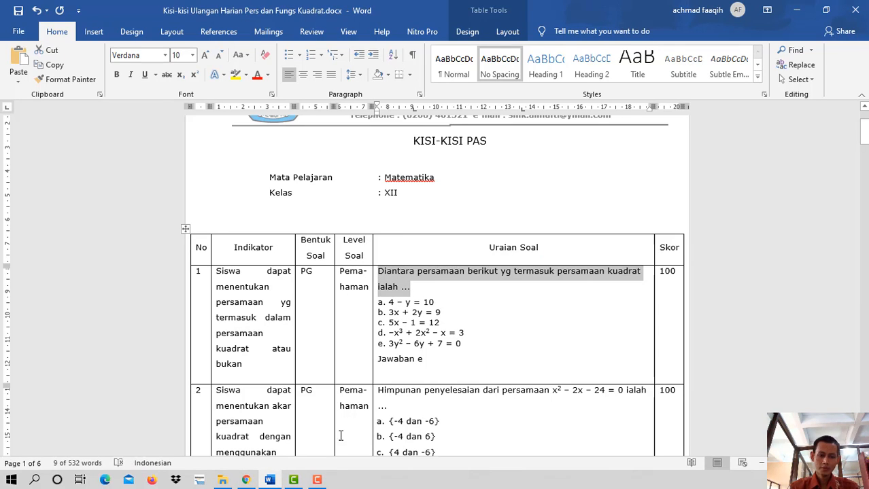
pyautogui.click(246, 481)
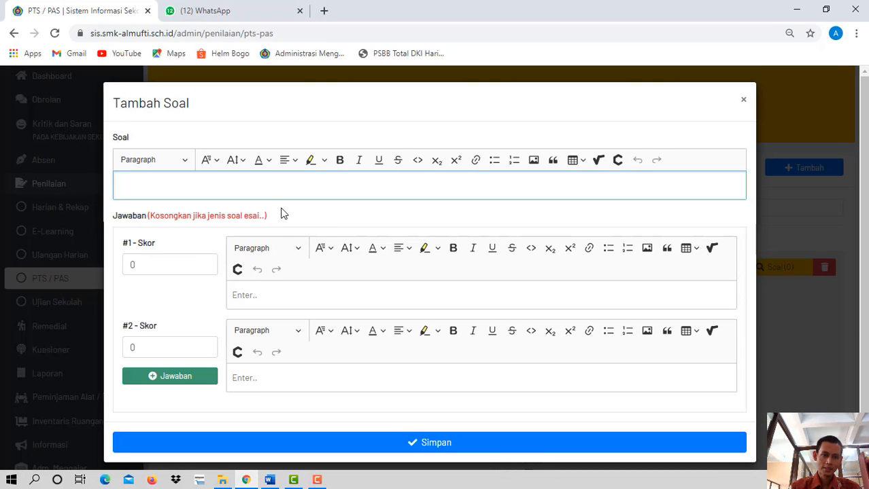
pyautogui.hotkey('ctrl', 'v')
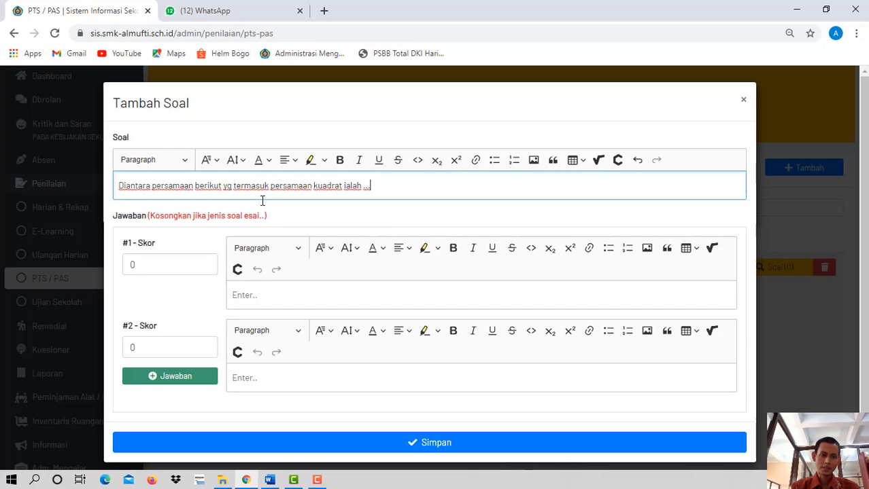
# - Copy option a, "4 – y = 10", from the Word document into answer #1 of the new question
pyautogui.click(262, 295)
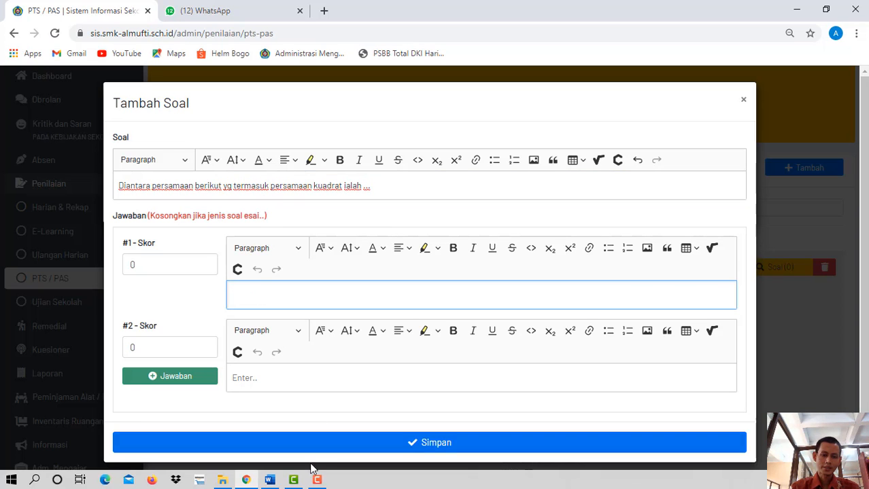
pyautogui.click(269, 480)
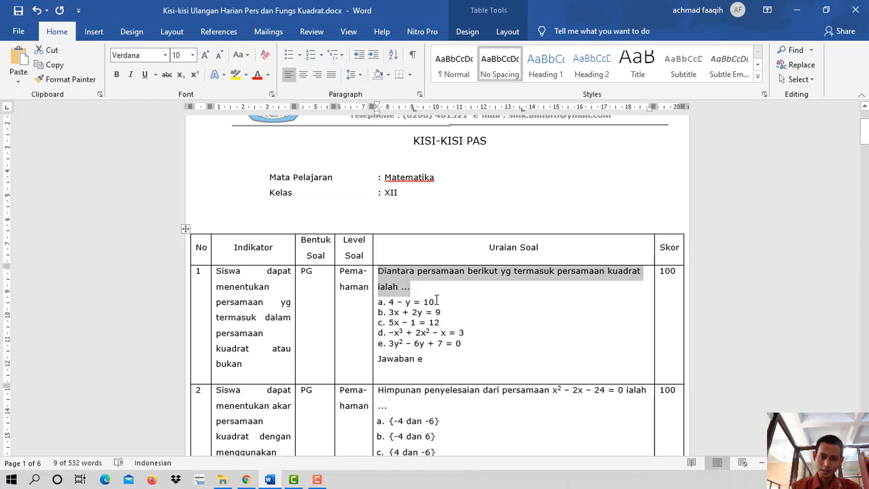
pyautogui.moveTo(389, 304); pyautogui.dragTo(438, 312)
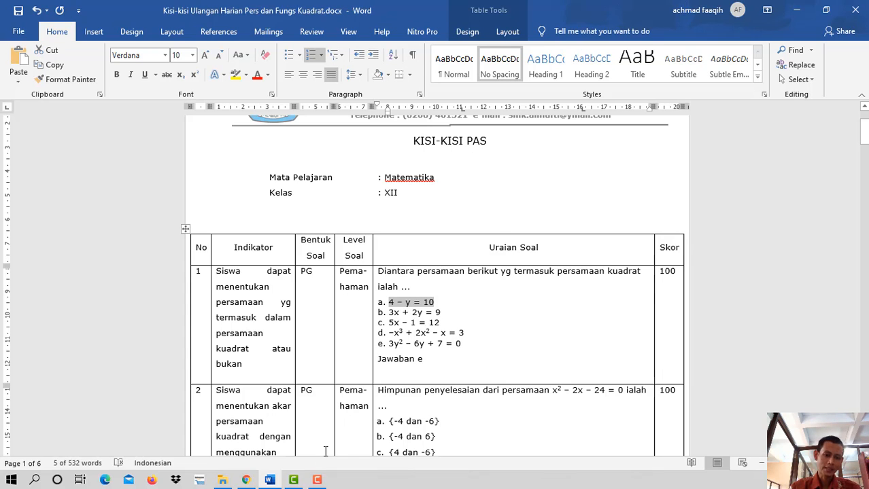
pyautogui.click(247, 482)
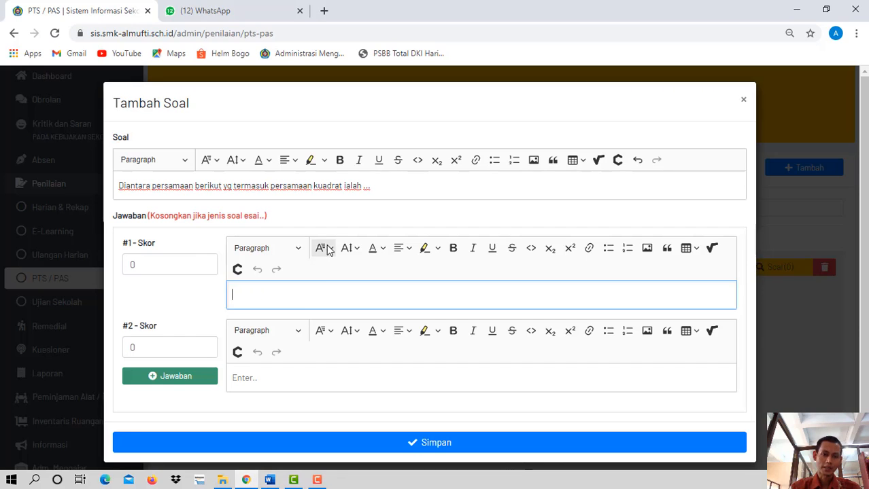
pyautogui.write('4 - y = 10')
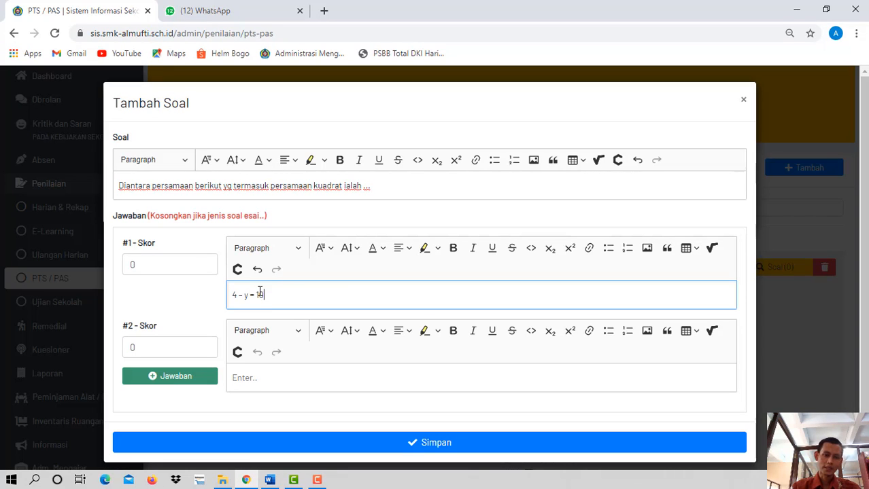
# - Copy option b, "3x + 2y = 9", from the Word document into answer #2 of the new question
pyautogui.click(259, 385)
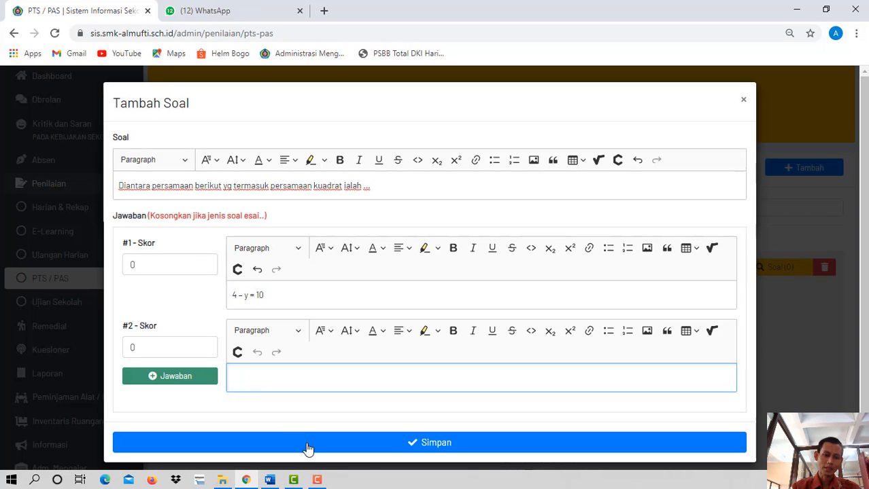
pyautogui.click(272, 481)
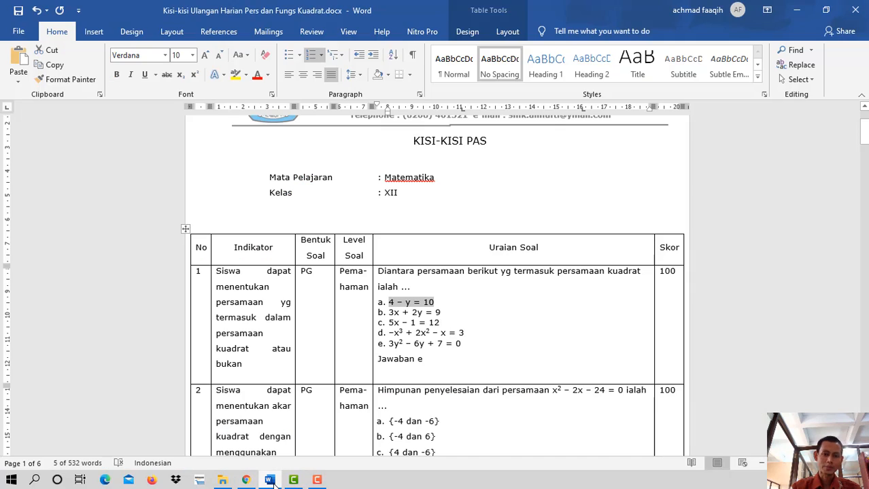
pyautogui.moveTo(388, 312); pyautogui.dragTo(445, 310)
pyautogui.hotkey('ctrl', 'c')
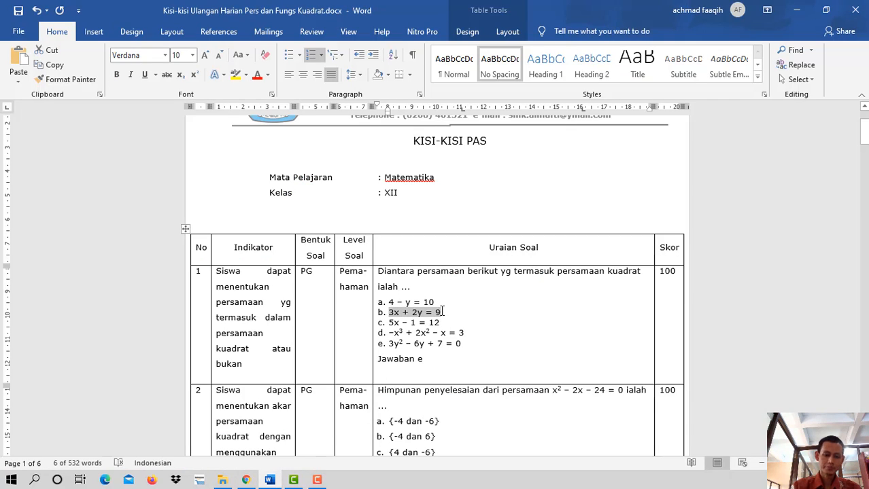
pyautogui.click(246, 480)
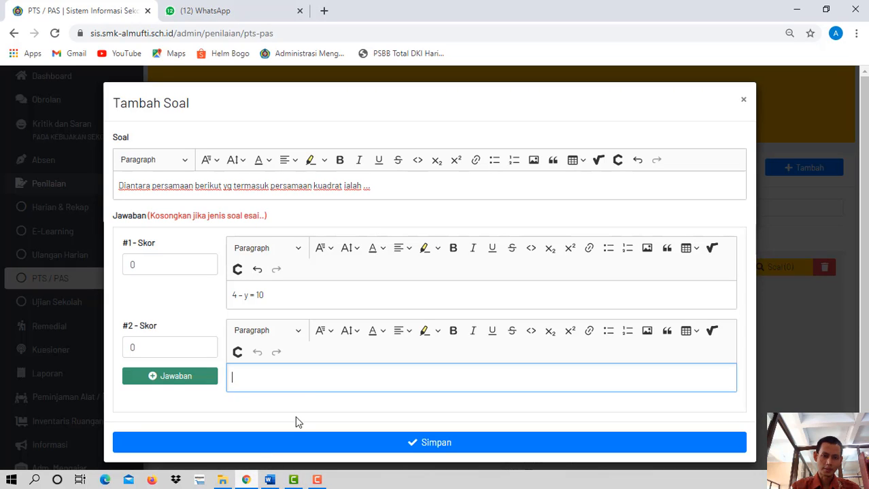
pyautogui.hotkey('ctrl', 'v')
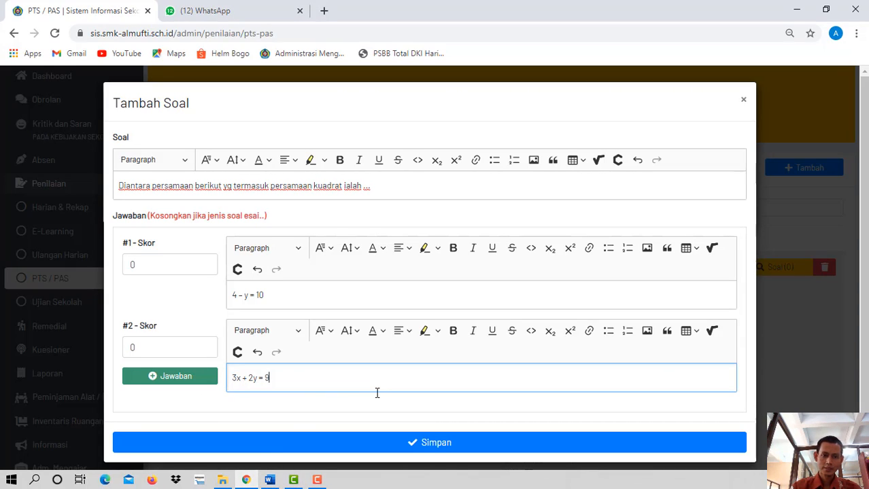
# - Add a third answer to the question and copy option c, "5x – 1 = 12", from the Word document into it
pyautogui.scroll(-1, 326, 326)
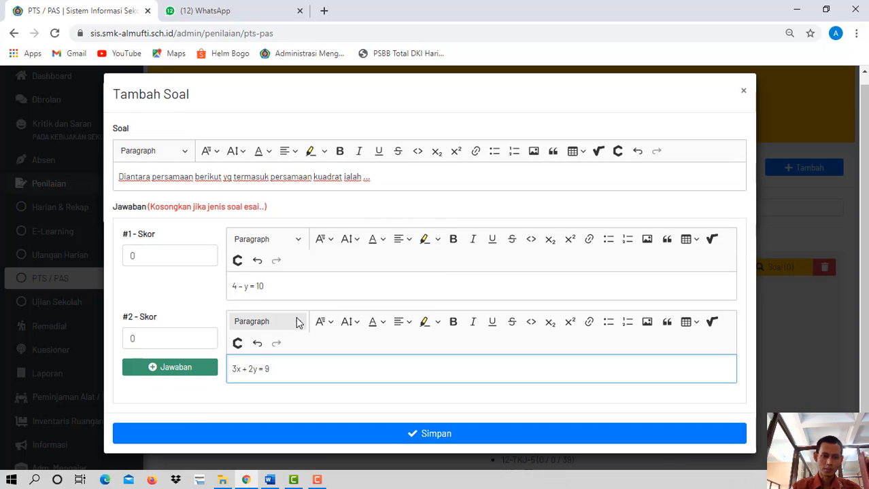
pyautogui.click(148, 338)
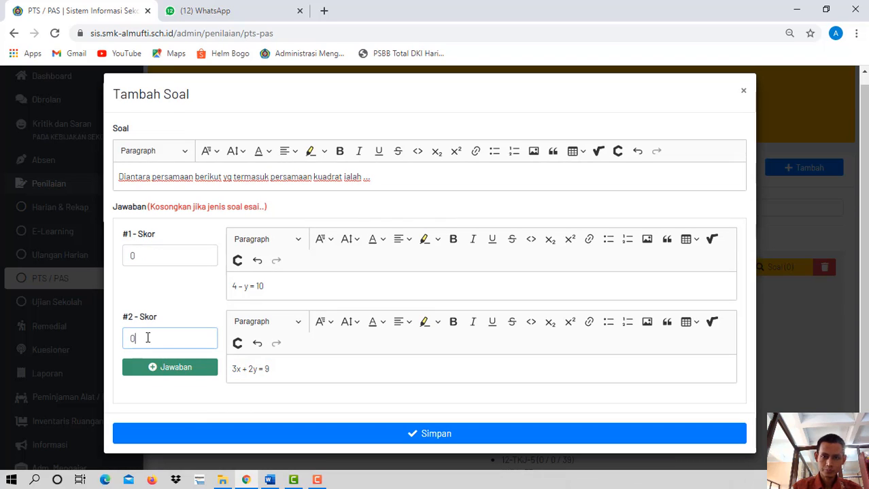
pyautogui.click(171, 368)
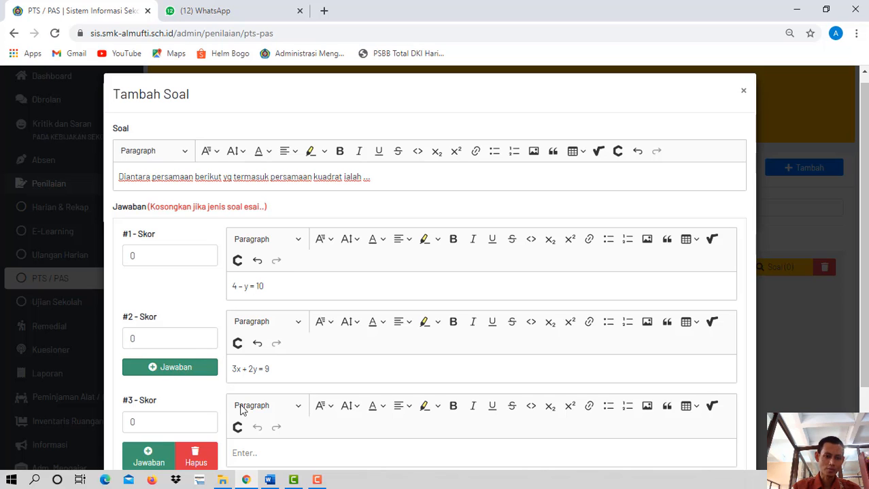
pyautogui.scroll(-1, 476, 272)
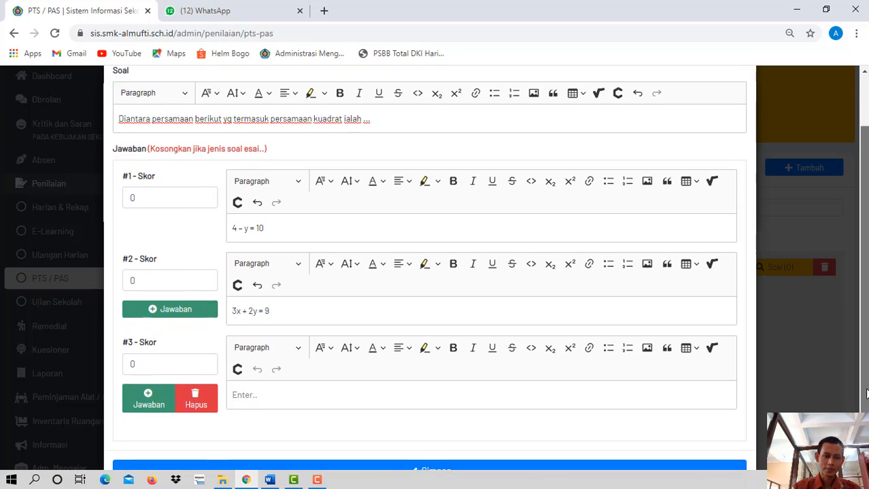
pyautogui.click(243, 395)
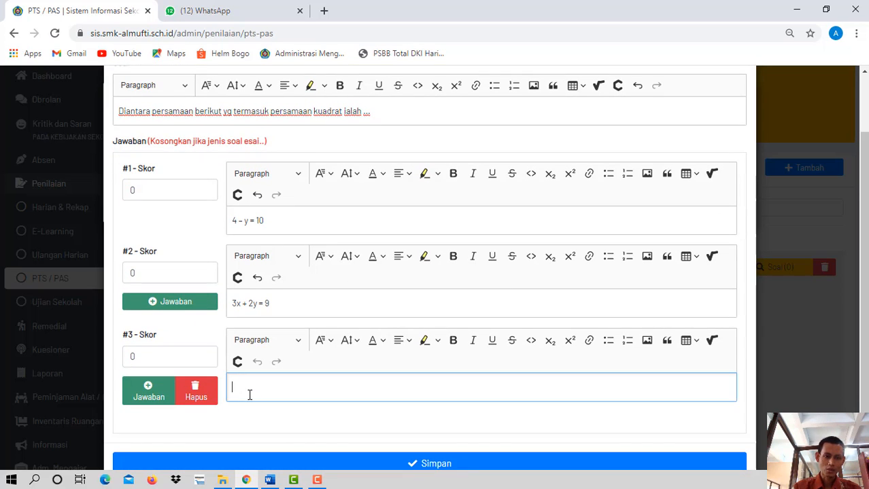
pyautogui.moveTo(272, 481)
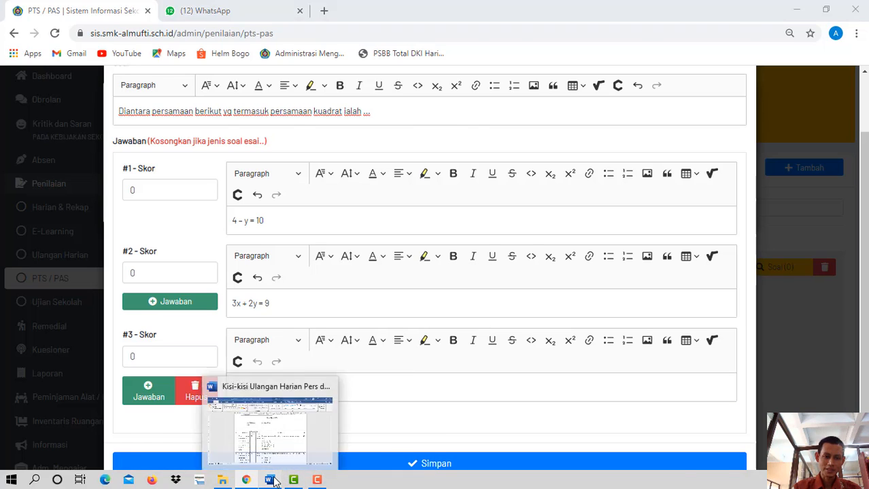
pyautogui.click(293, 462)
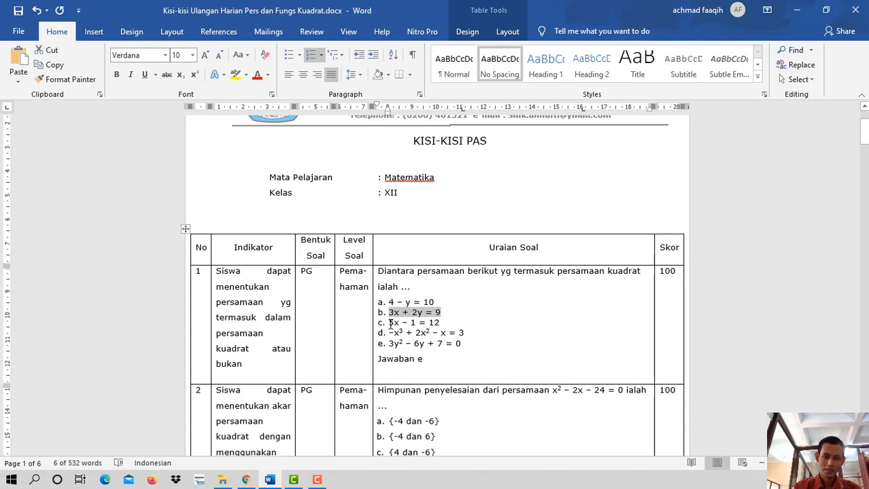
pyautogui.moveTo(389, 325); pyautogui.dragTo(440, 324)
pyautogui.hotkey('ctrl', 'c')
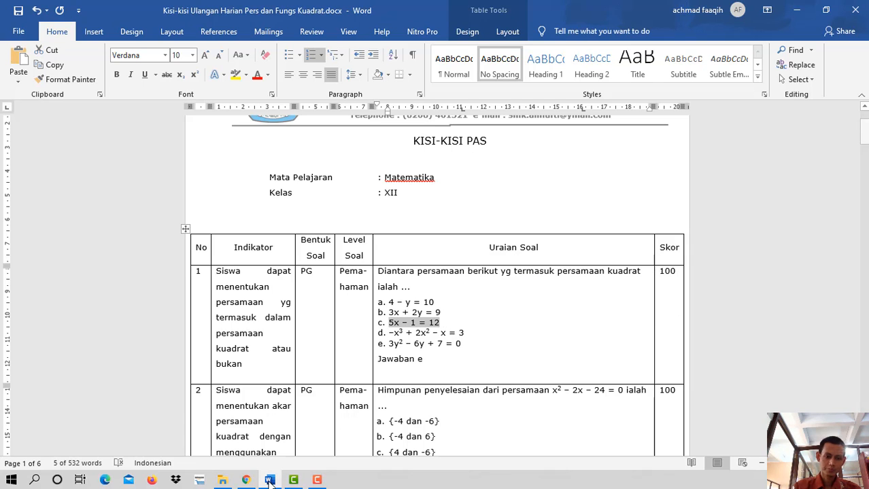
pyautogui.click(246, 481)
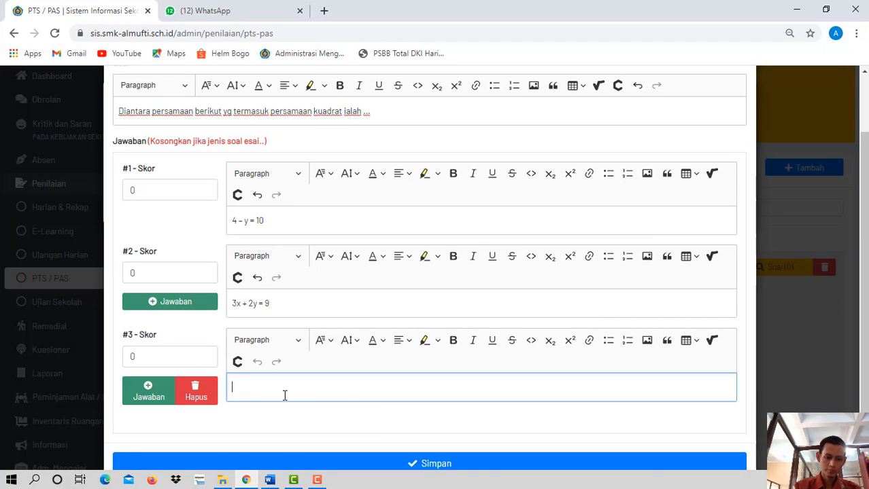
pyautogui.hotkey('ctrl', 'v')
# - Add answers #4 and #5 to the question
pyautogui.click(177, 309)
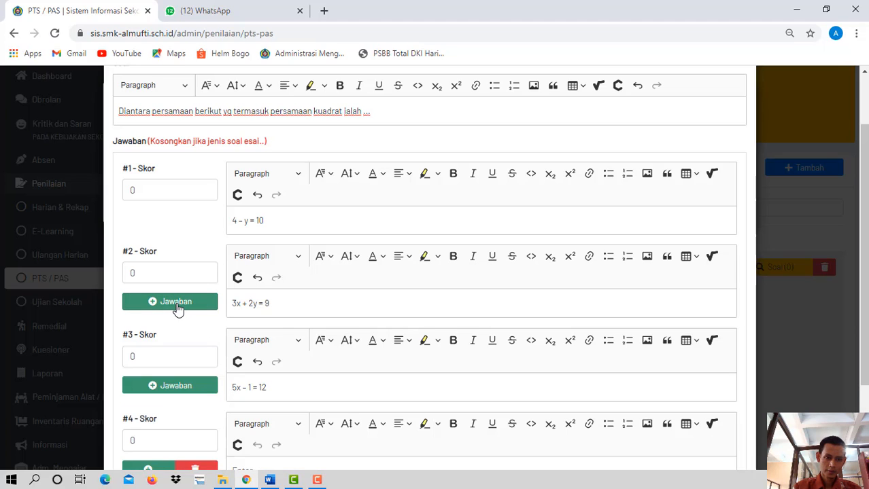
pyautogui.click(184, 384)
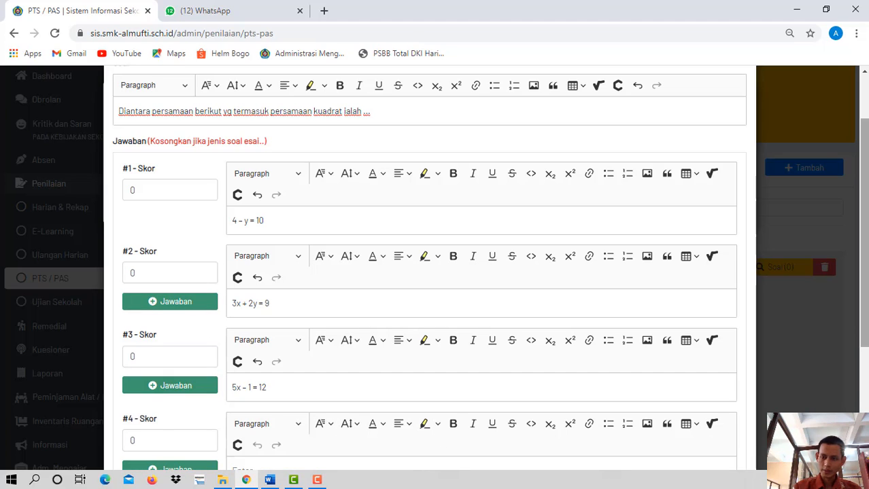
pyautogui.scroll(-2, 541, 422)
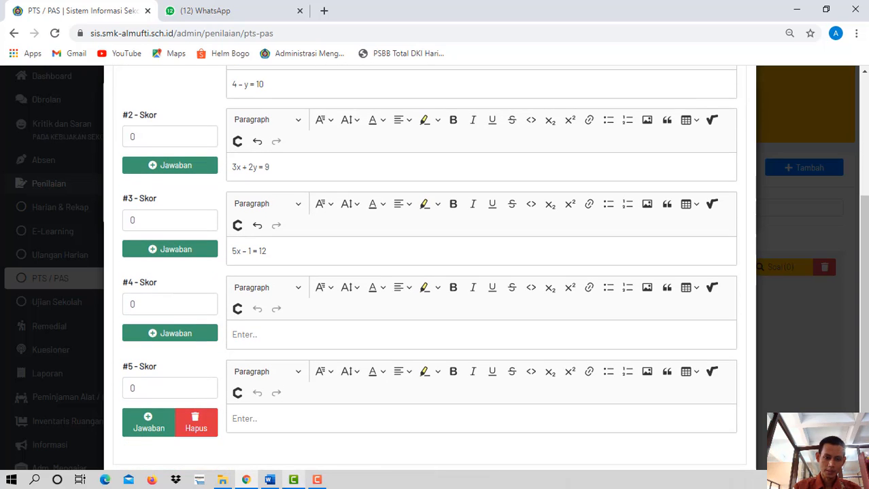
# - Copy option d, "–x³ + 2x² – x = 3", from the Word document into answer #4
pyautogui.click(269, 480)
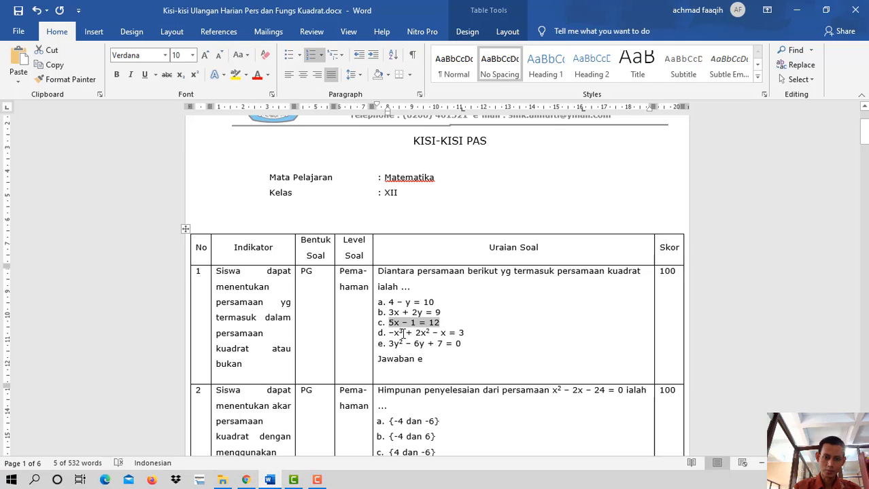
pyautogui.moveTo(391, 333); pyautogui.dragTo(469, 333)
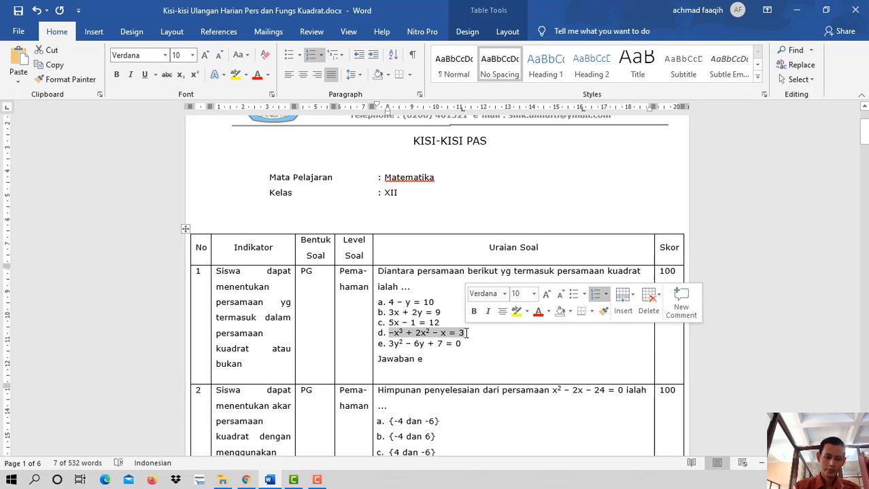
pyautogui.click(247, 480)
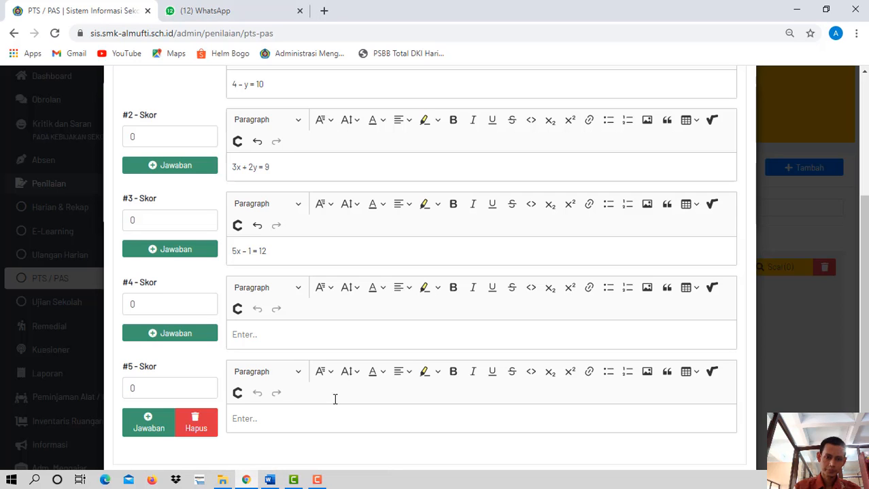
pyautogui.click(278, 337)
pyautogui.write('-x³ + 2x² - x = 3')
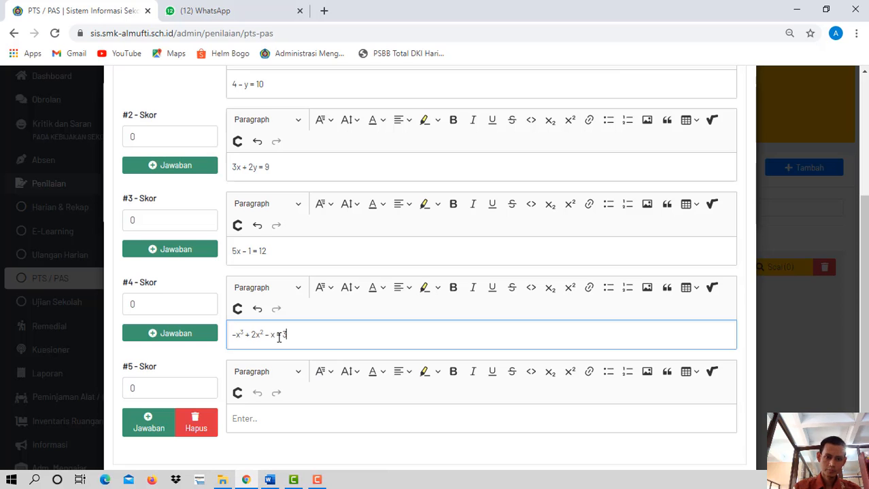
# - Copy option e, "3y² – 6y + 7 = 0", from the Word document into answer #5 and remove its list numbering
pyautogui.click(264, 418)
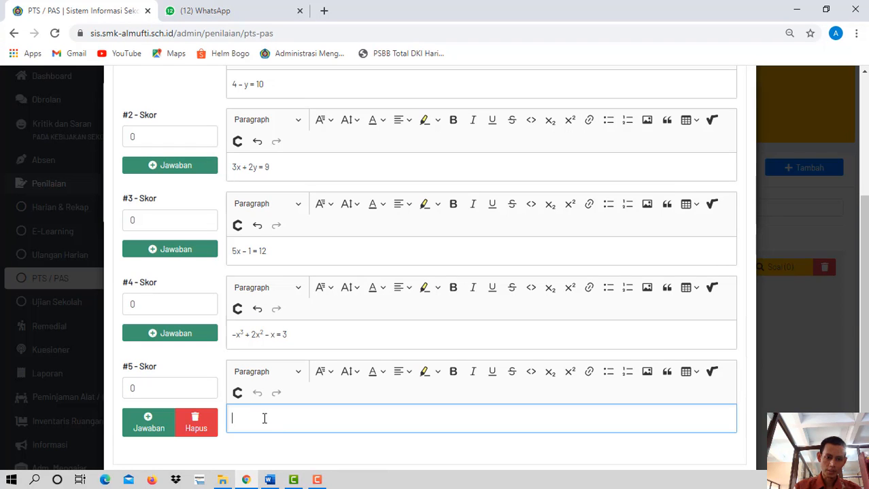
pyautogui.click(269, 480)
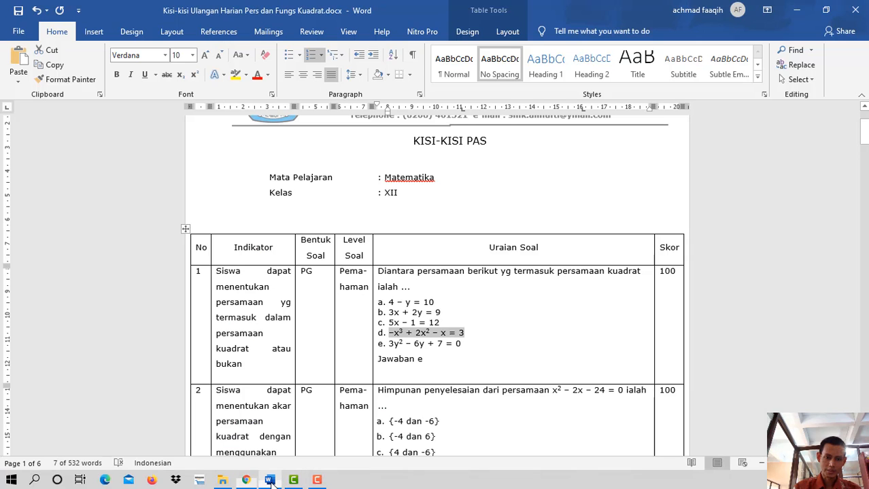
pyautogui.tripleClick(415, 345)
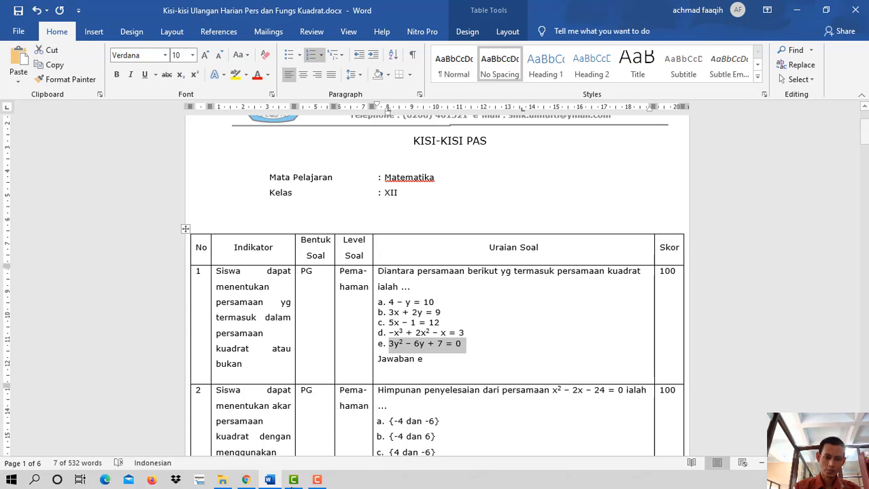
pyautogui.click(246, 480)
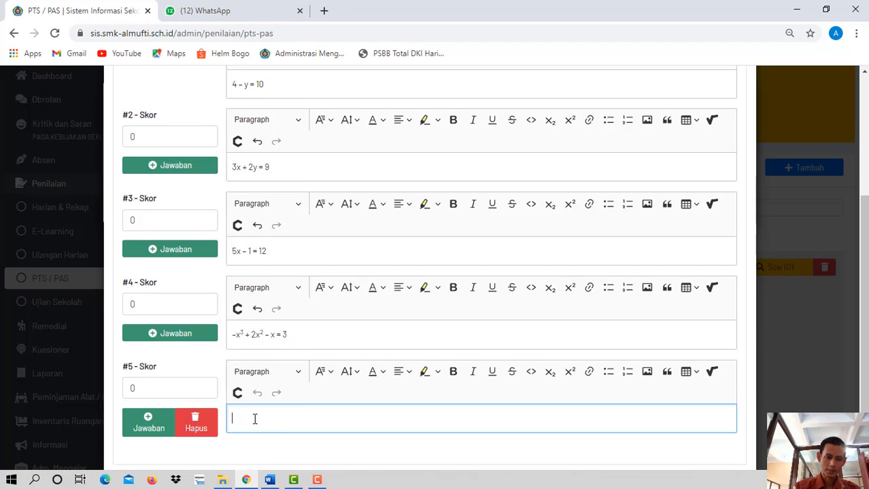
pyautogui.write('3y² - 6y + 7 = 0')
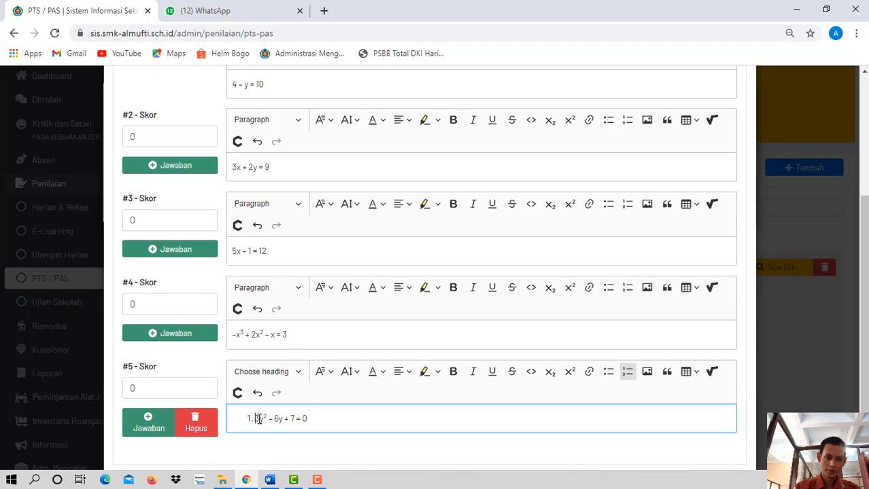
pyautogui.press('BackSpace')
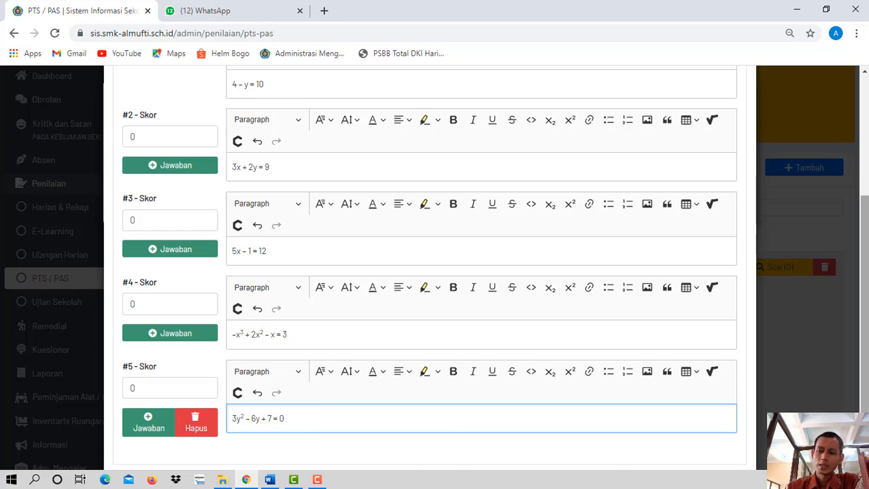
# - Check the answer key and score in the Word document, set the Skor of answer #5 to 100, and review the question form
pyautogui.scroll(1, 867, 372)
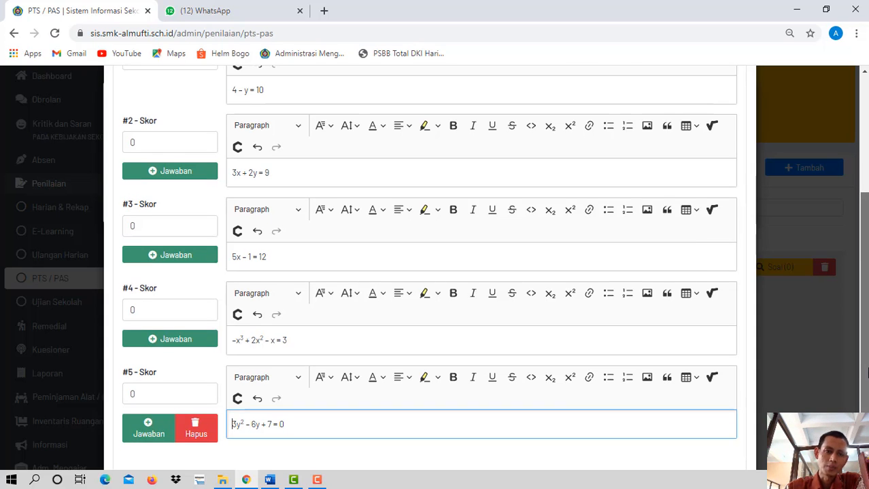
pyautogui.moveTo(867, 373)
pyautogui.mouseDown()
pyautogui.moveTo(862, 346)
pyautogui.moveTo(865, 368)
pyautogui.mouseUp()
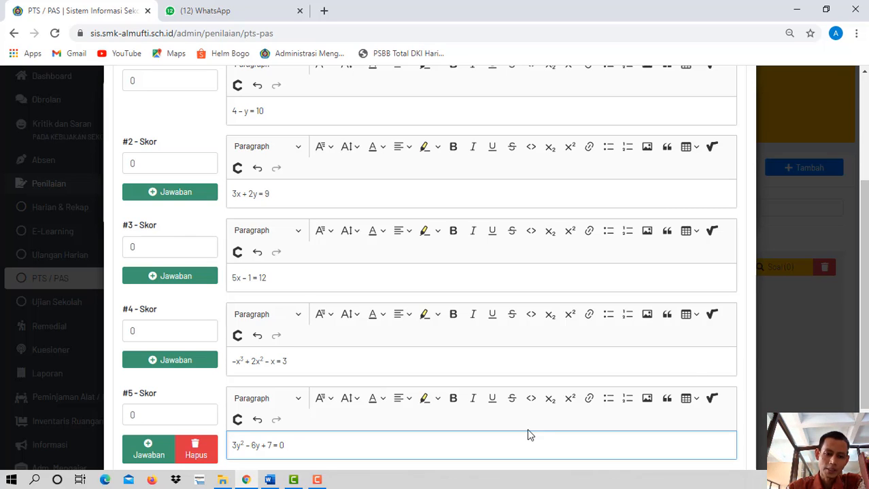
pyautogui.click(276, 481)
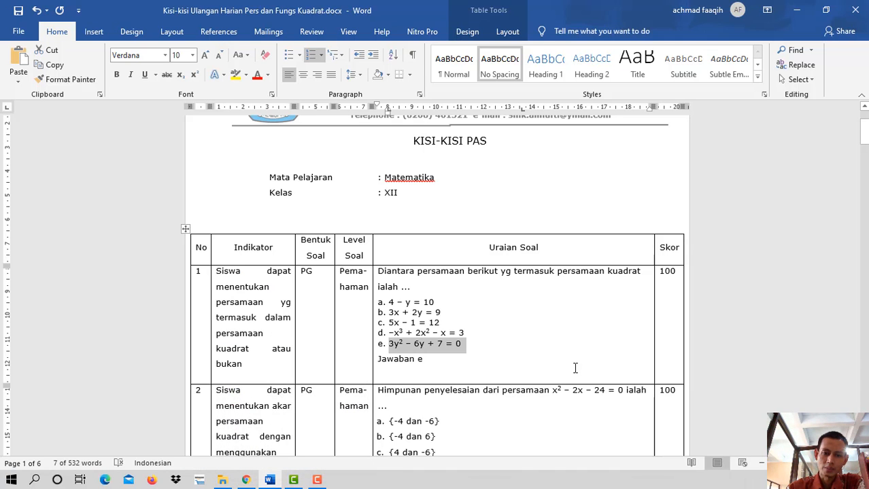
pyautogui.click(247, 480)
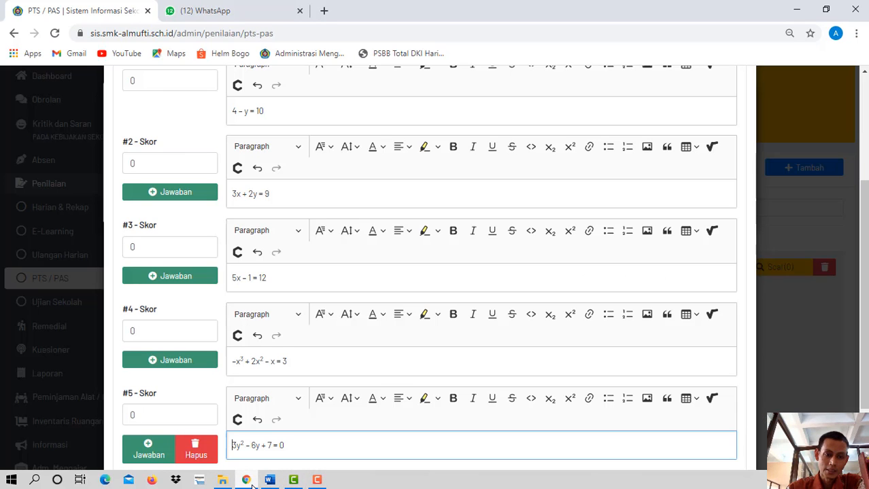
pyautogui.doubleClick(134, 415)
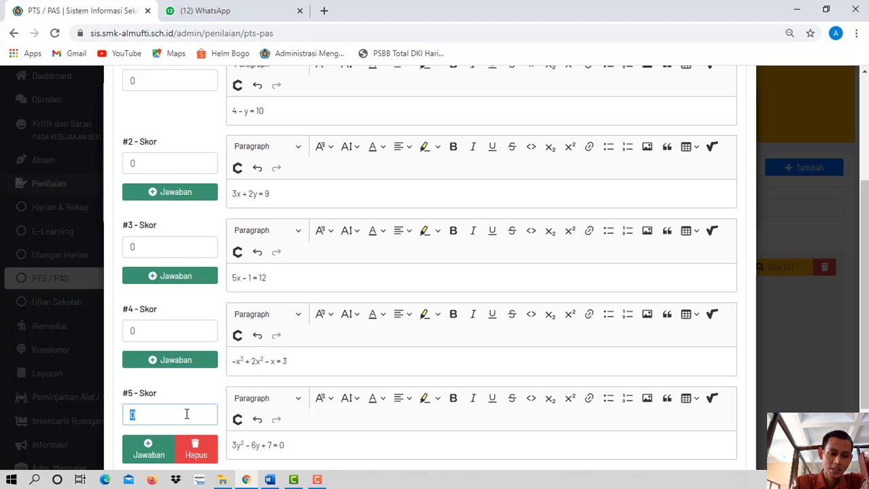
pyautogui.write('100')
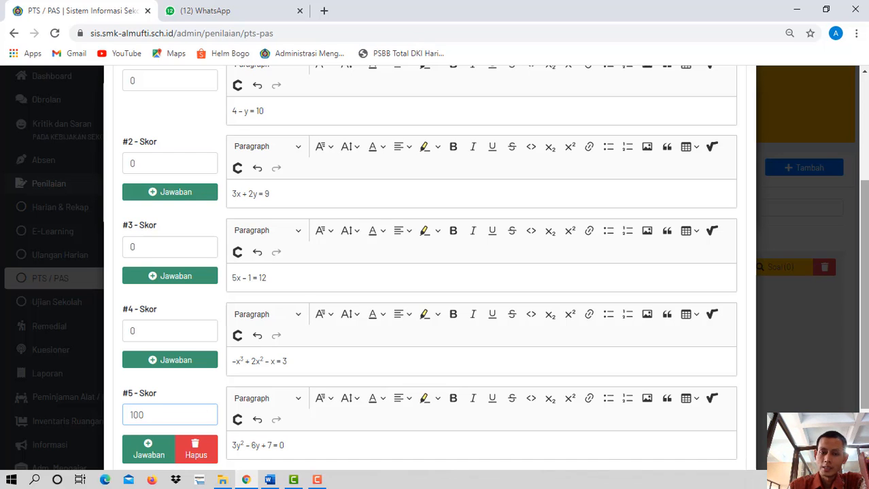
pyautogui.scroll(3, 863, 269)
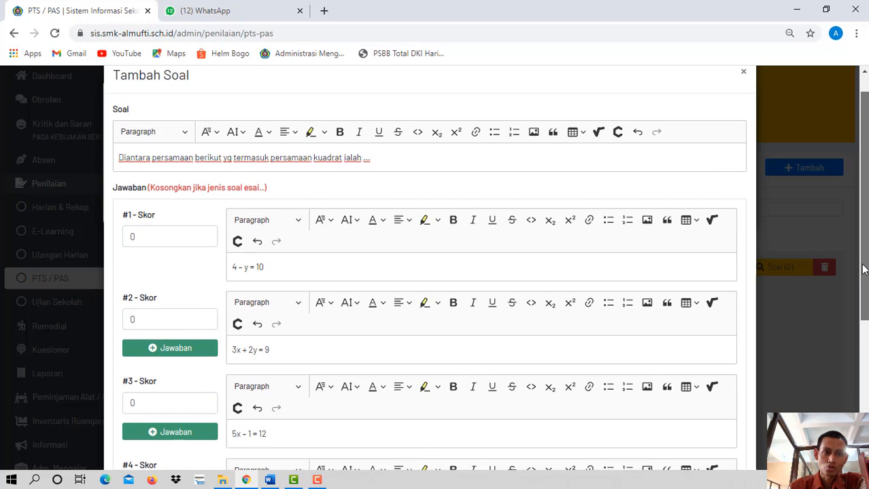
pyautogui.scroll(-5, 864, 270)
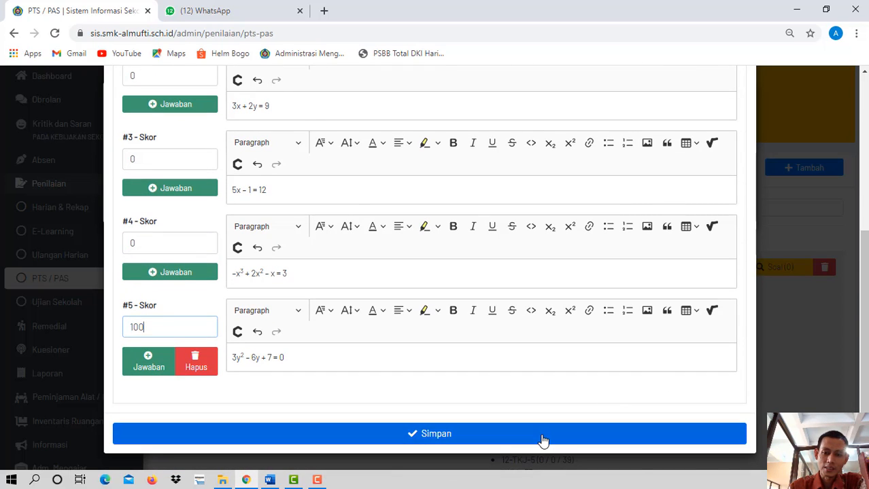
# - Save the first question with its five answers and scores
pyautogui.click(544, 441)
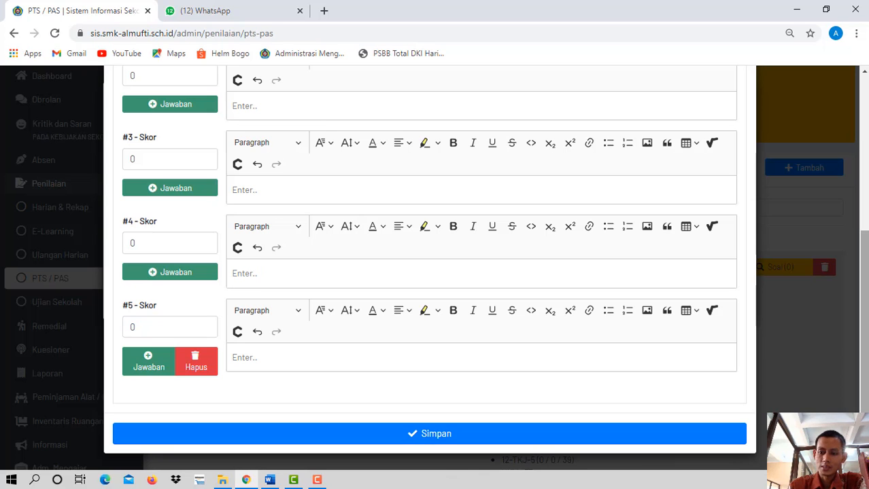
pyautogui.moveTo(863, 316); pyautogui.dragTo(860, 162)
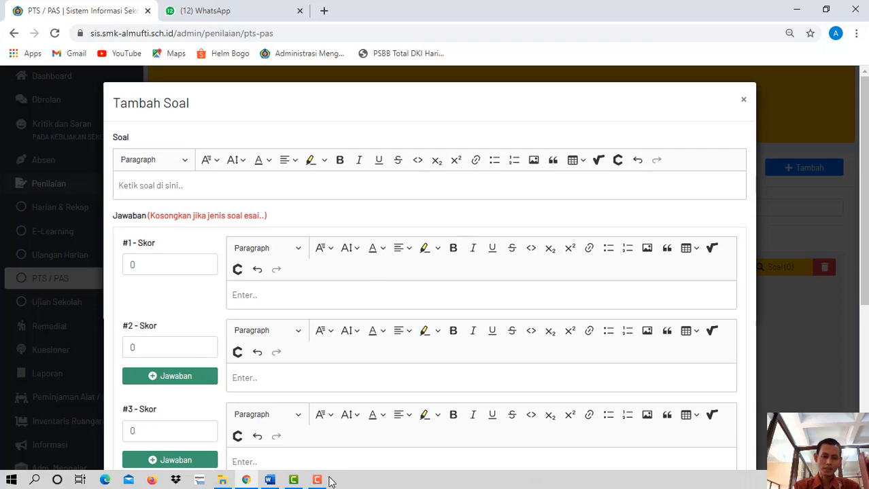
# - Capture question 9 from the Word document with Snipping Tool, covering its introductory text, quadratic graph and closing question line
pyautogui.click(269, 480)
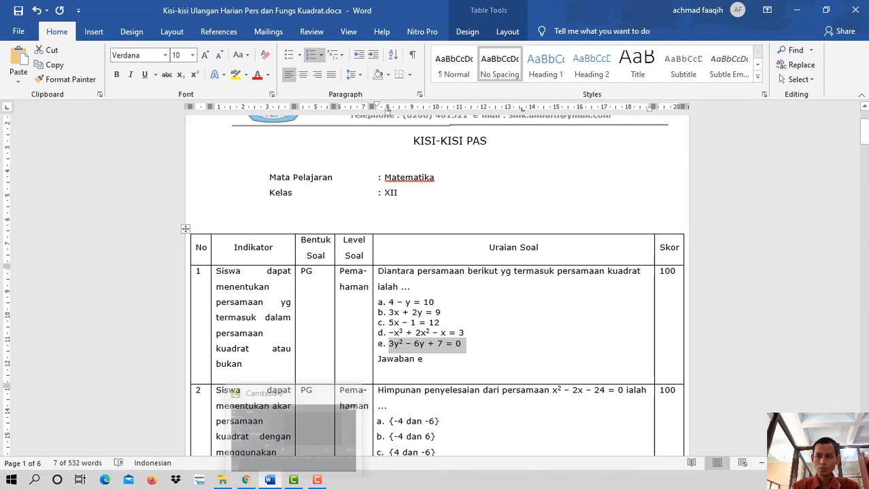
pyautogui.moveTo(864, 133); pyautogui.dragTo(862, 252)
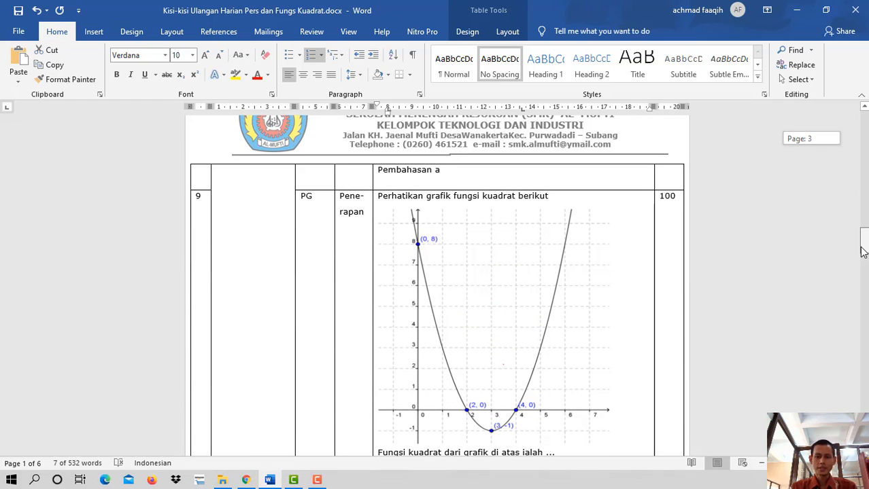
pyautogui.moveTo(862, 252); pyautogui.dragTo(862, 251)
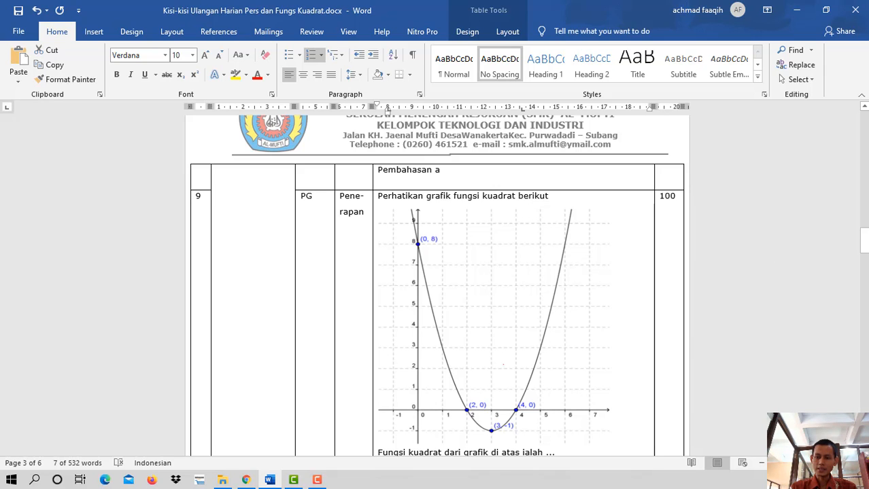
pyautogui.scroll(-1, 503, 285)
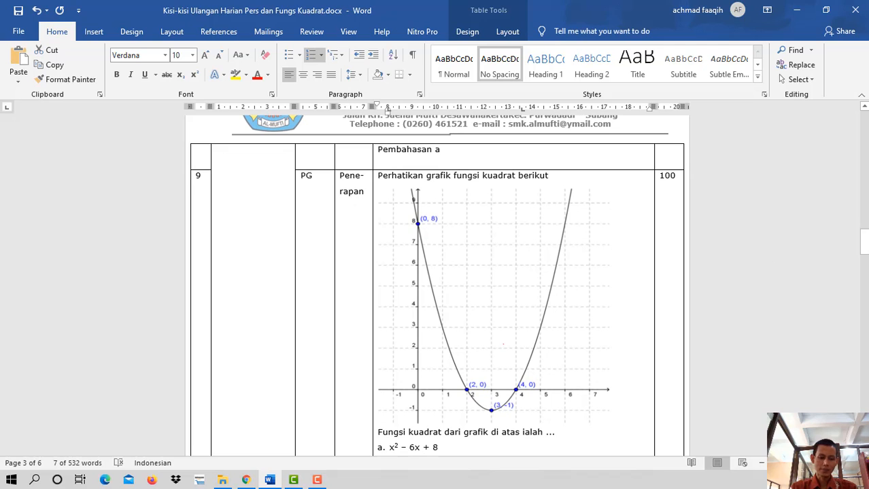
pyautogui.press('super')
pyautogui.write('snip')
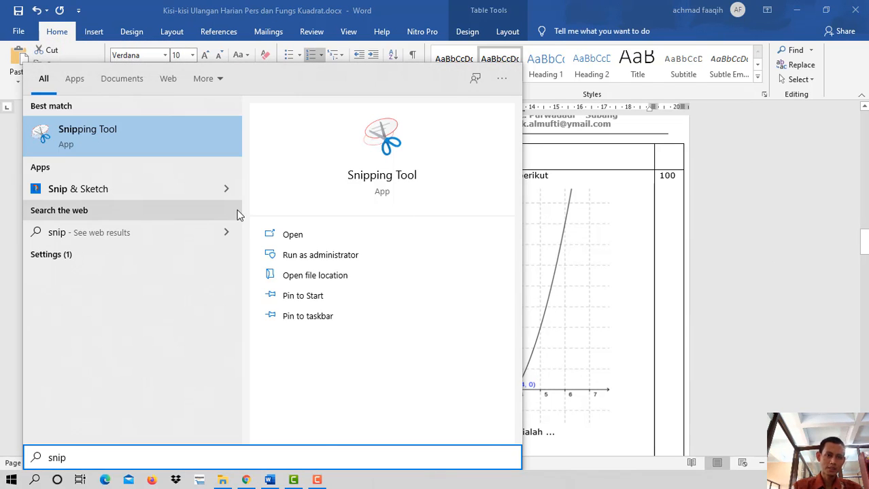
pyautogui.click(113, 139)
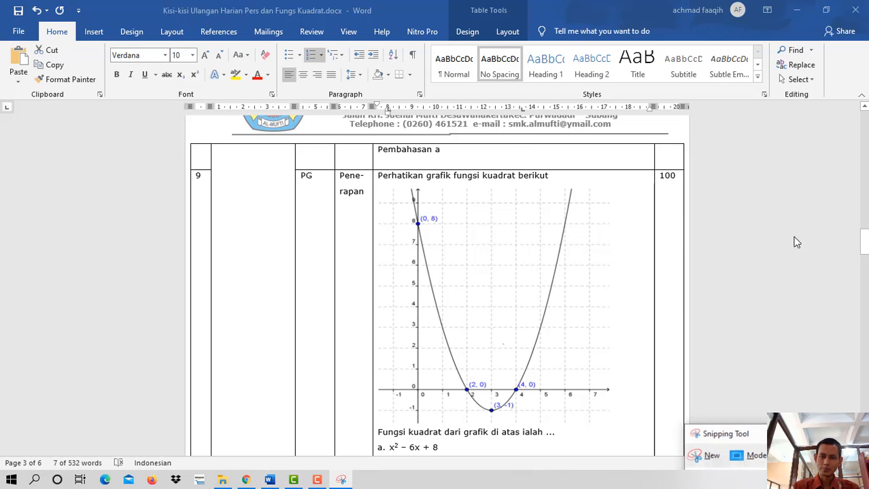
pyautogui.click(707, 458)
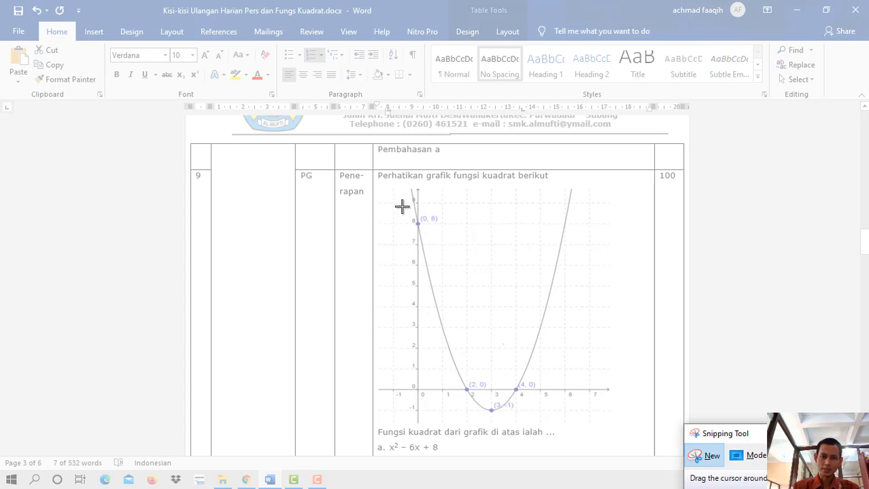
pyautogui.moveTo(375, 172)
pyautogui.mouseDown()
pyautogui.moveTo(628, 388)
pyautogui.moveTo(635, 446)
pyautogui.moveTo(639, 440)
pyautogui.mouseUp()
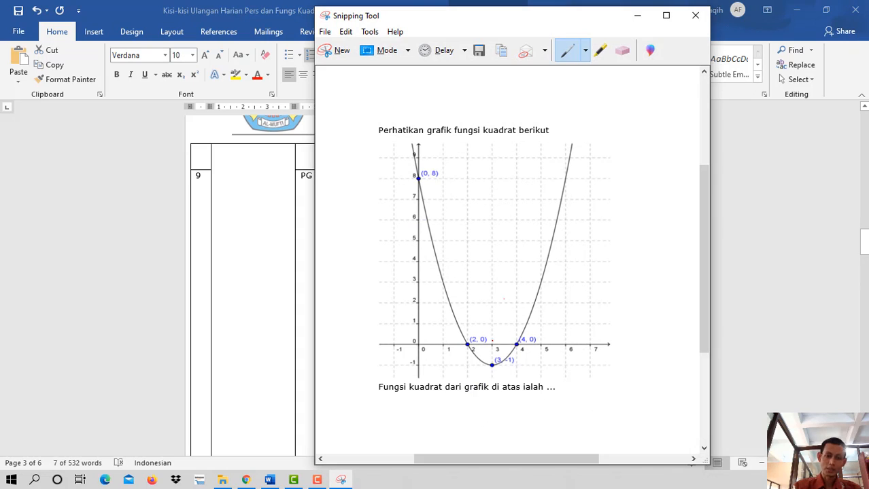
# - Paste the captured question 9 image into the Soal field of the new question in the school system
pyautogui.click(246, 481)
pyautogui.click(169, 184)
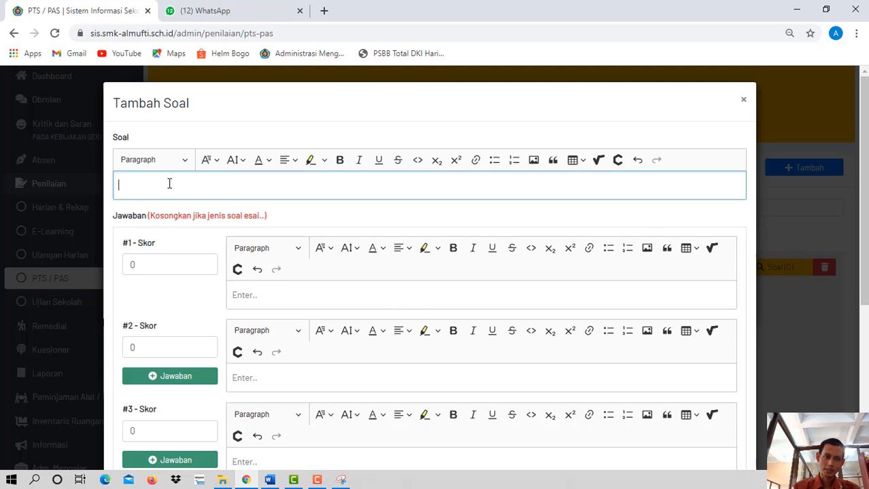
pyautogui.hotkey('ctrl', 'v')
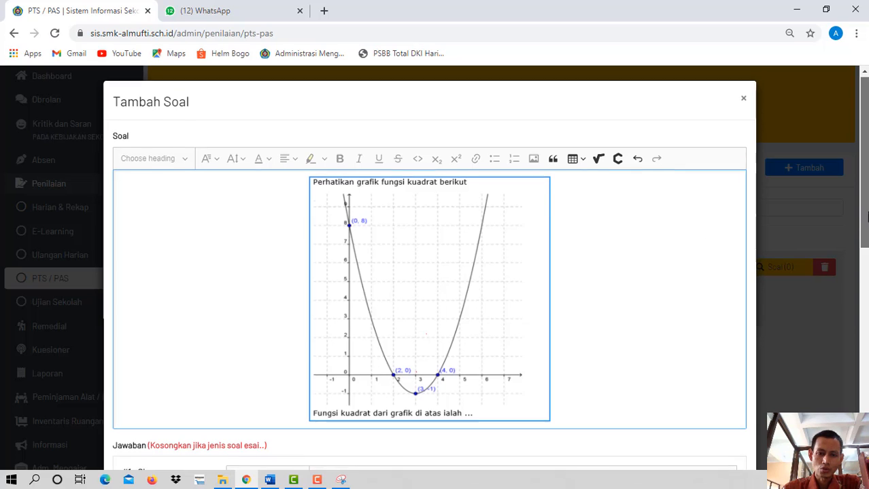
# - Look over the answer fields of the graph question and save it without entering any answers
pyautogui.scroll(-1, 866, 224)
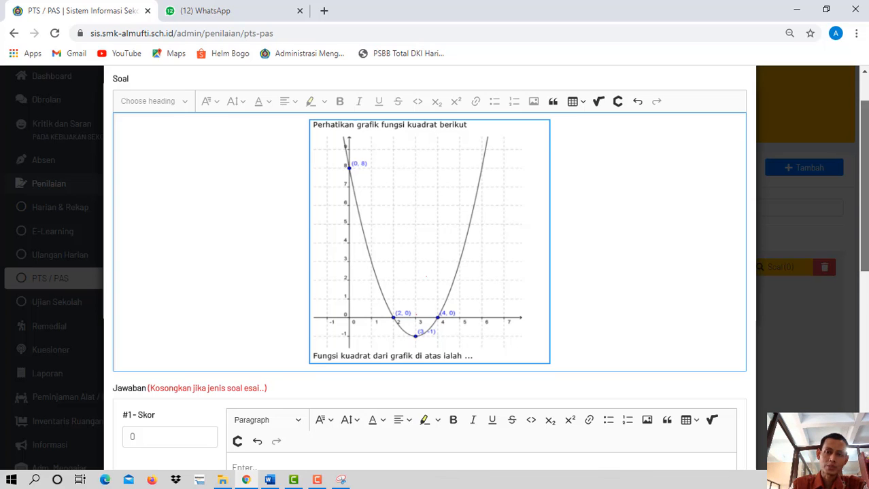
pyautogui.moveTo(865, 157); pyautogui.dragTo(865, 204)
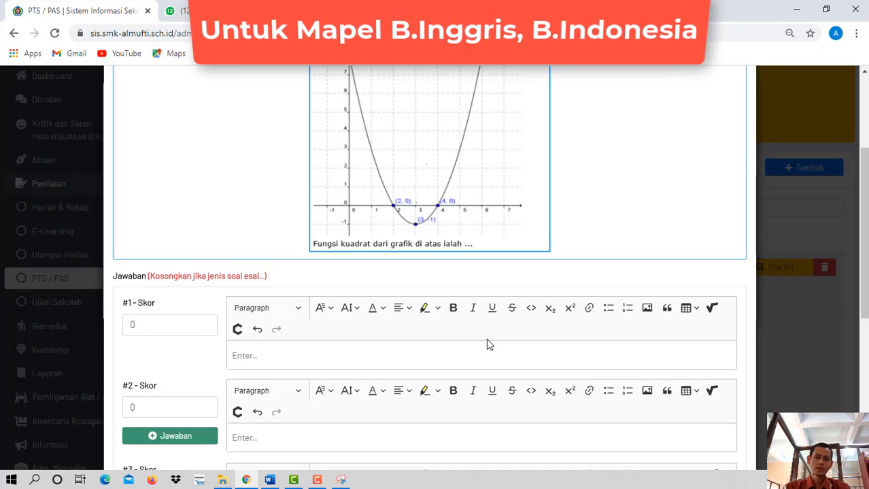
pyautogui.scroll(-2, 486, 343)
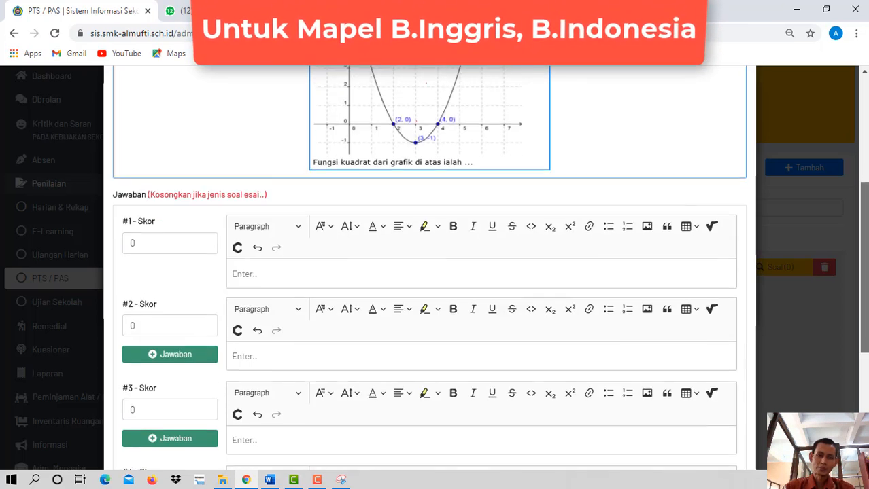
pyautogui.moveTo(867, 315); pyautogui.dragTo(864, 408)
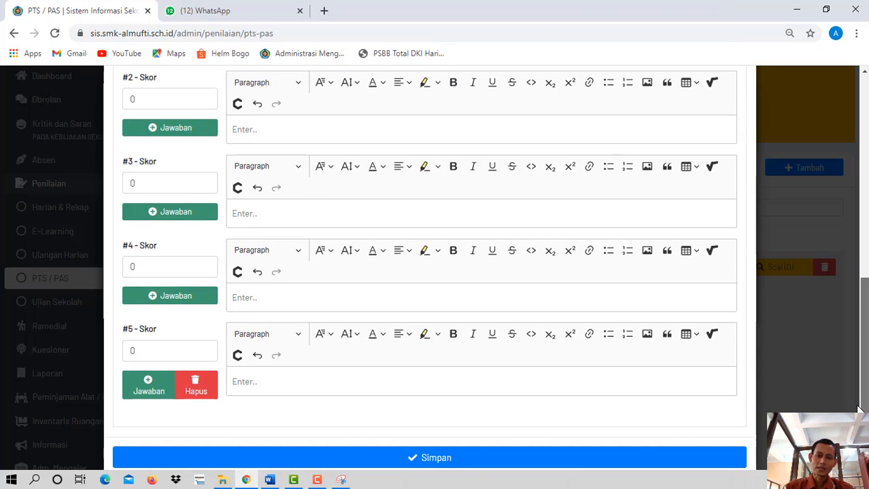
pyautogui.click(446, 457)
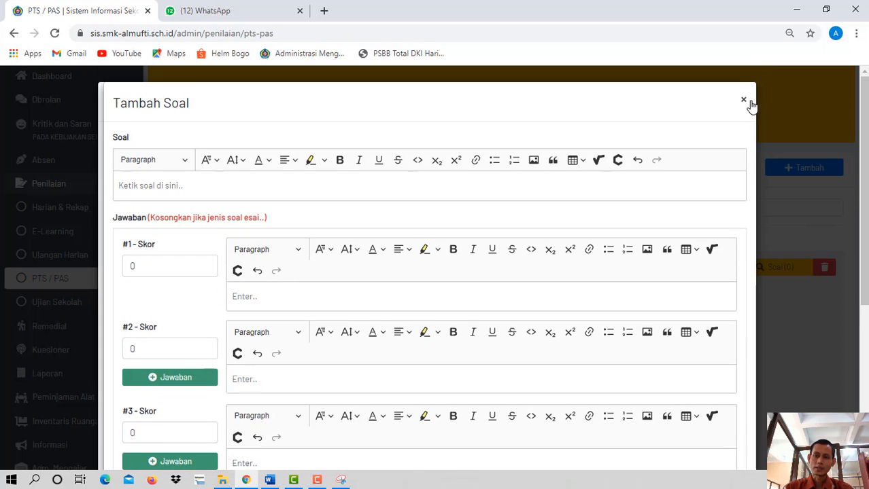
# - Close the Tambah Soal form, review both saved questions in the Soal list, and return to the PTS / PAS page
pyautogui.click(750, 102)
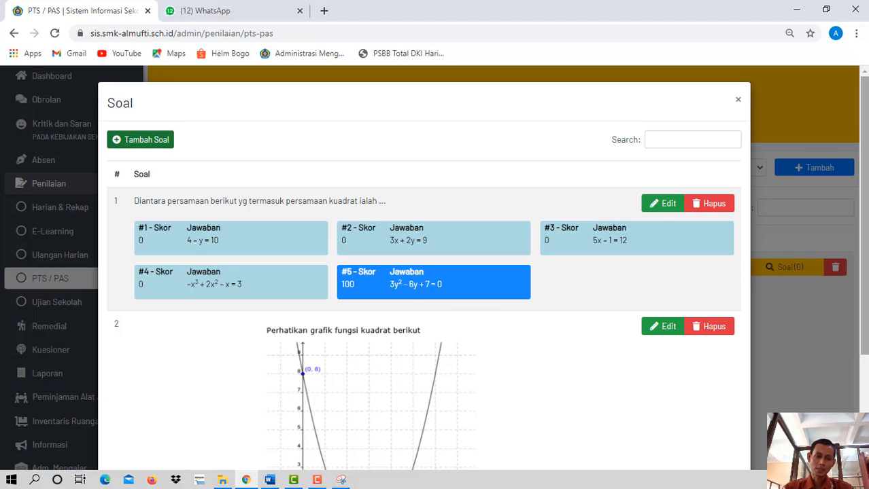
pyautogui.moveTo(864, 162); pyautogui.dragTo(863, 214)
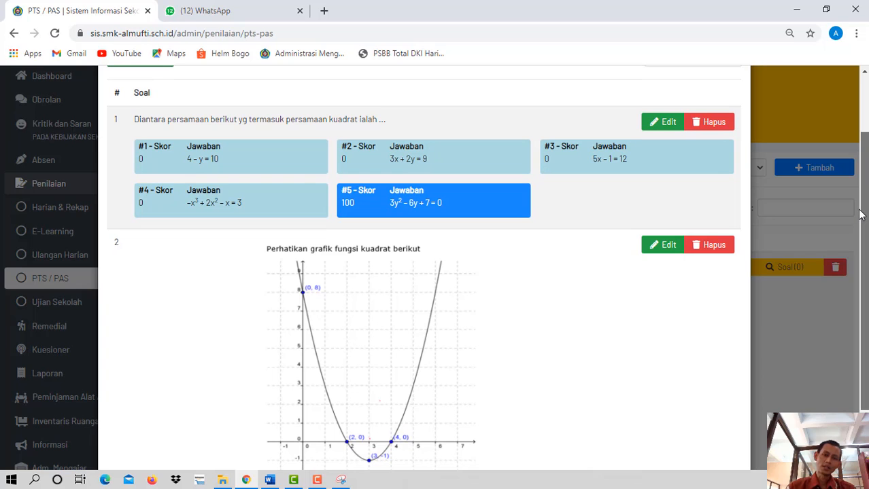
pyautogui.moveTo(861, 215)
pyautogui.mouseDown()
pyautogui.moveTo(865, 264)
pyautogui.moveTo(867, 223)
pyautogui.mouseUp()
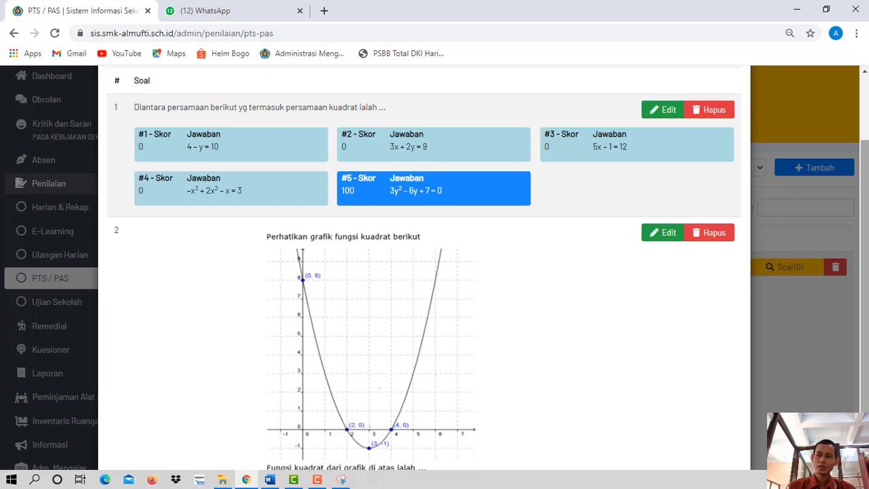
pyautogui.moveTo(864, 204); pyautogui.dragTo(865, 136)
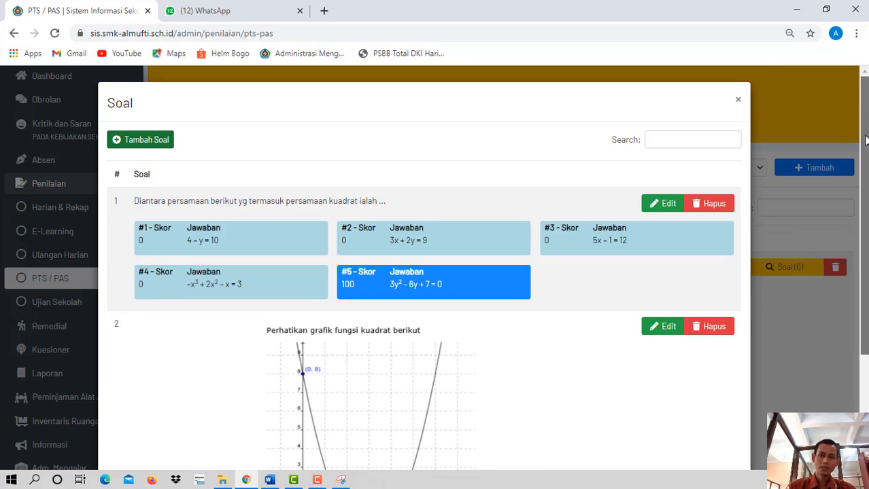
pyautogui.click(737, 99)
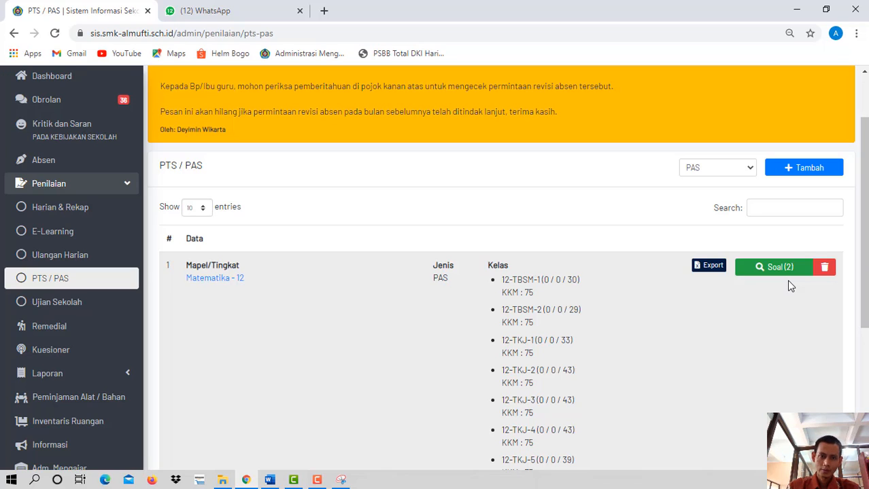
pyautogui.click(317, 480)
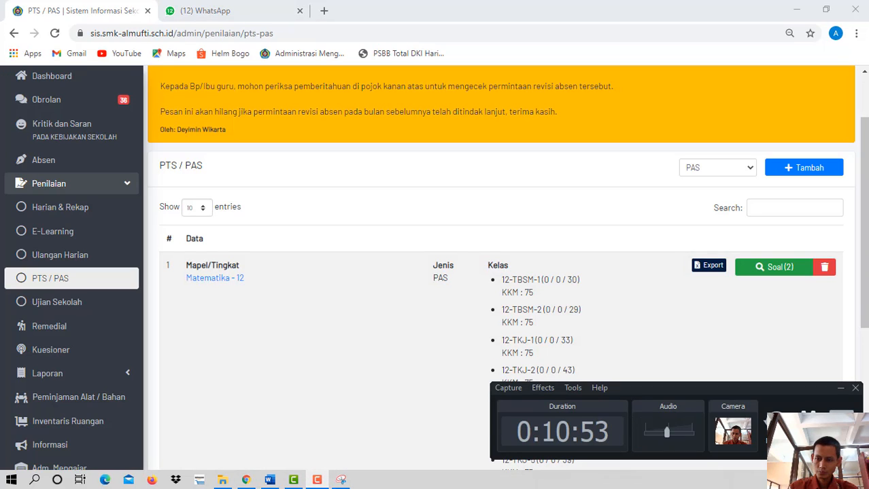